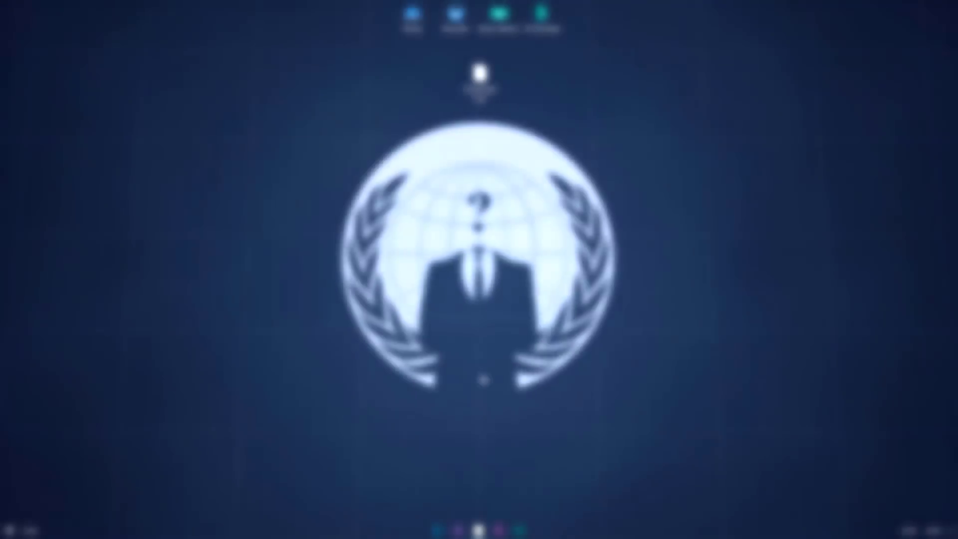
Step: Copy the presets download URL from Download Link.txt, then close Notepad
double_click(489, 94)
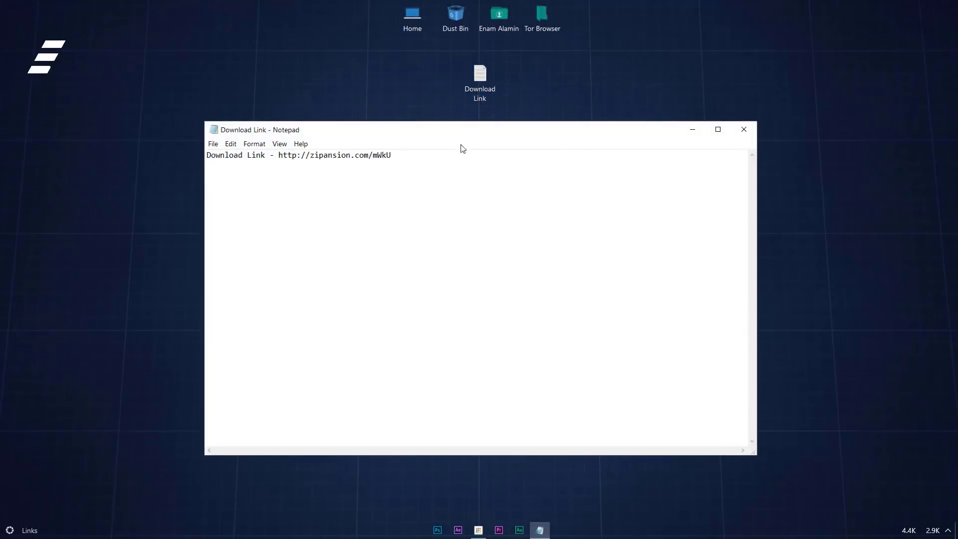
left_click_drag(209, 157, 262, 156)
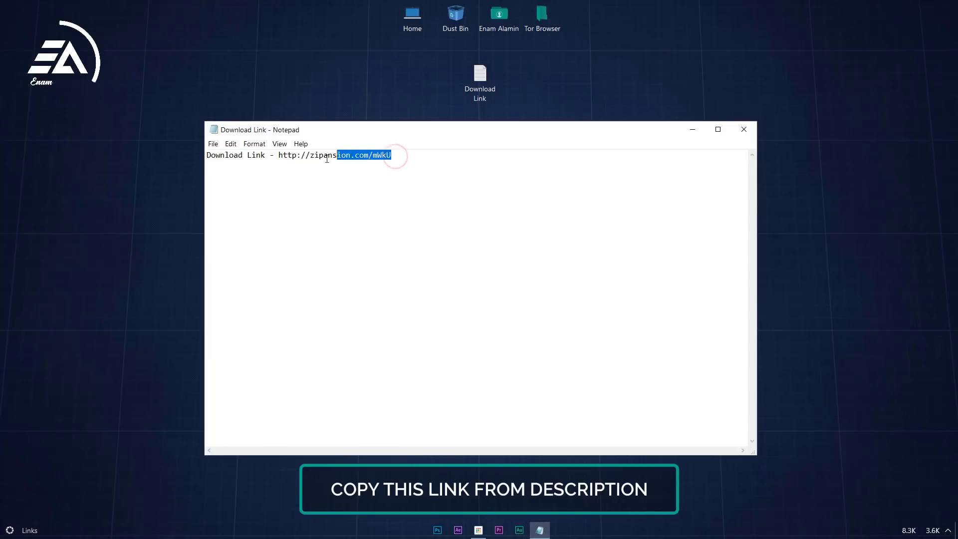
right_click(280, 155)
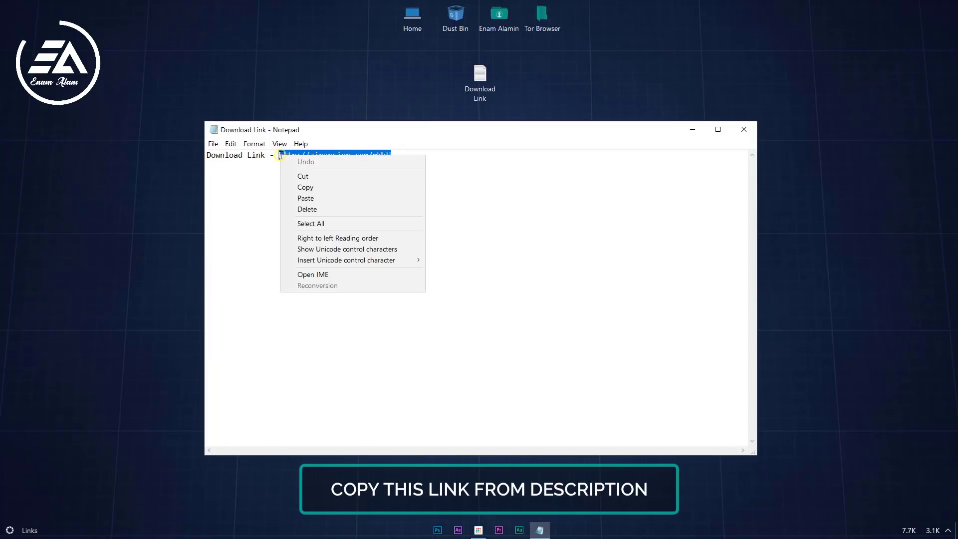
left_click(327, 187)
left_click(738, 132)
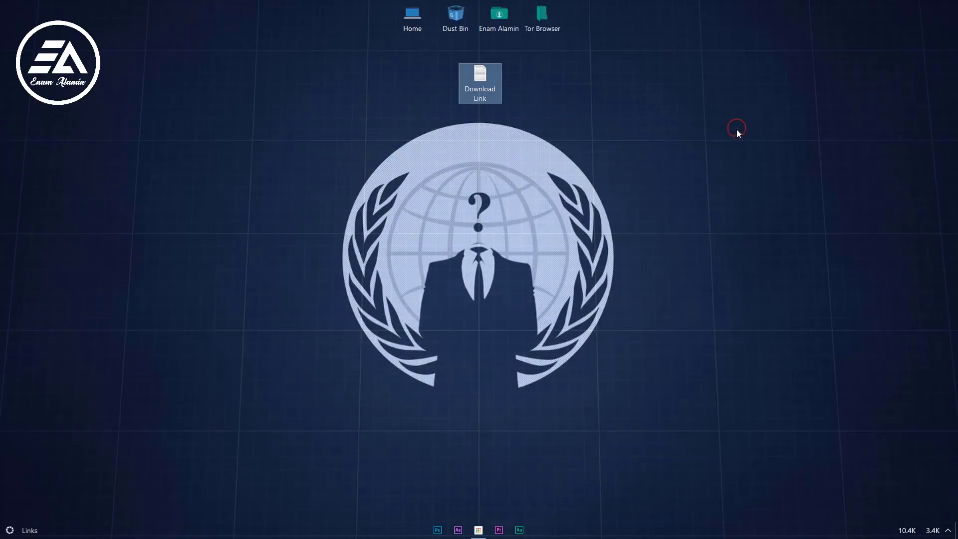
Step: In Chrome, pause AdBlock on all sites
left_click(478, 531)
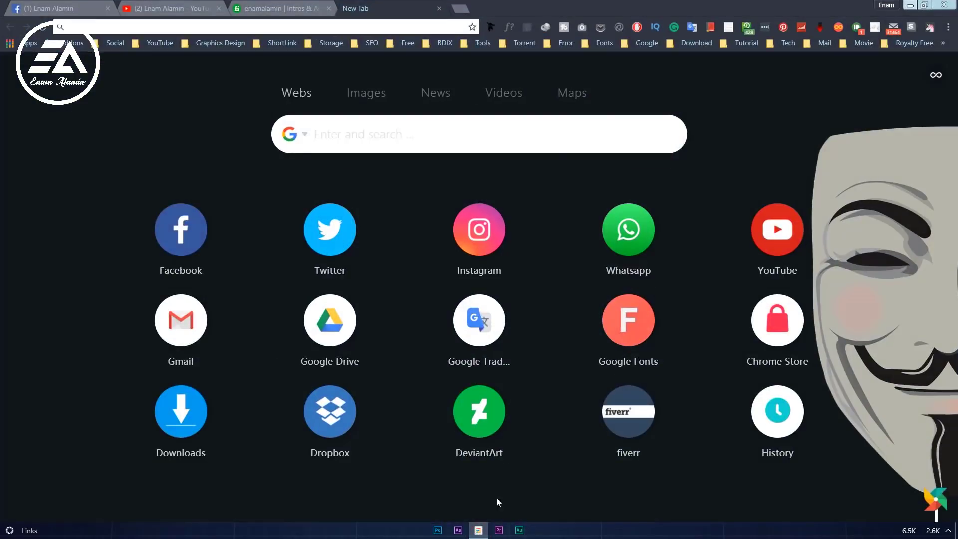
left_click(637, 29)
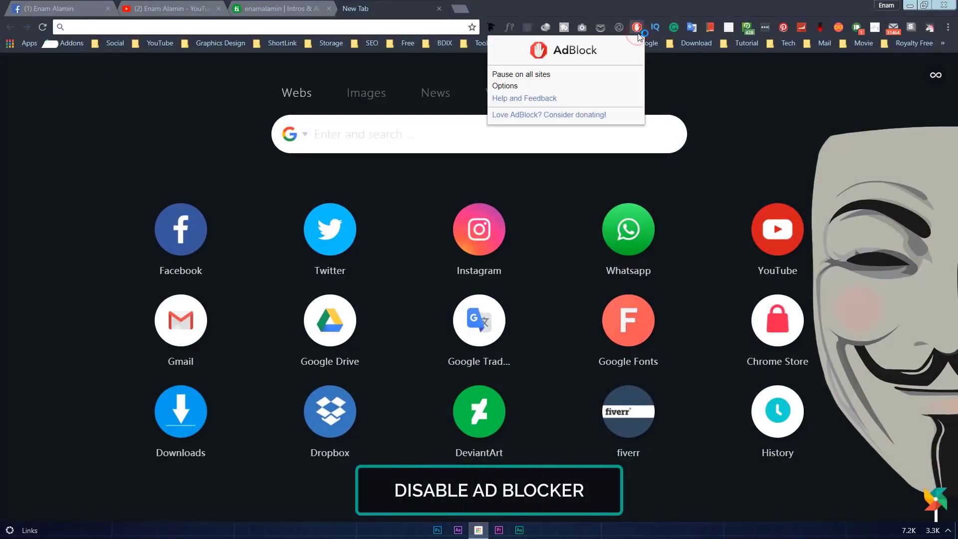
left_click(555, 75)
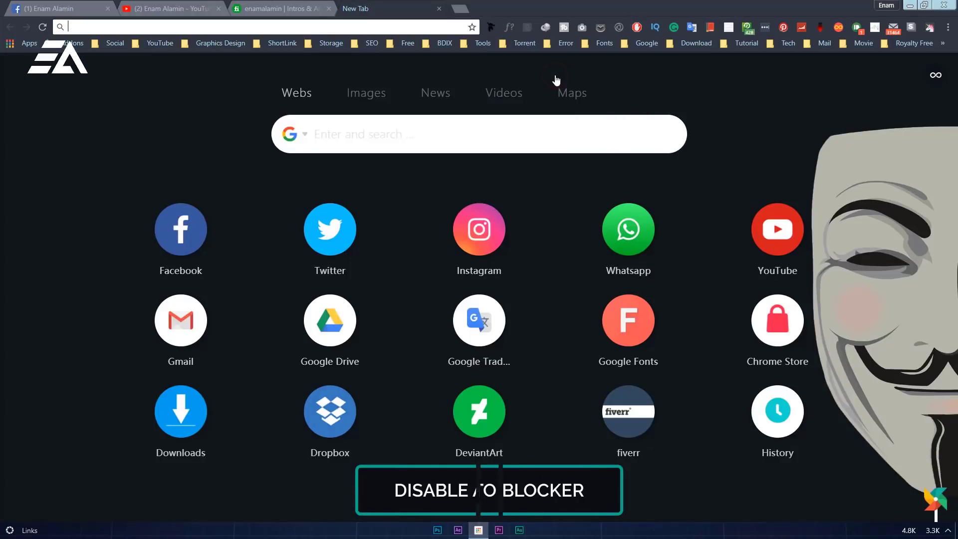
Step: Load the copied link, skip the ad, and download Download Now.zip from Google Drive
right_click(410, 29)
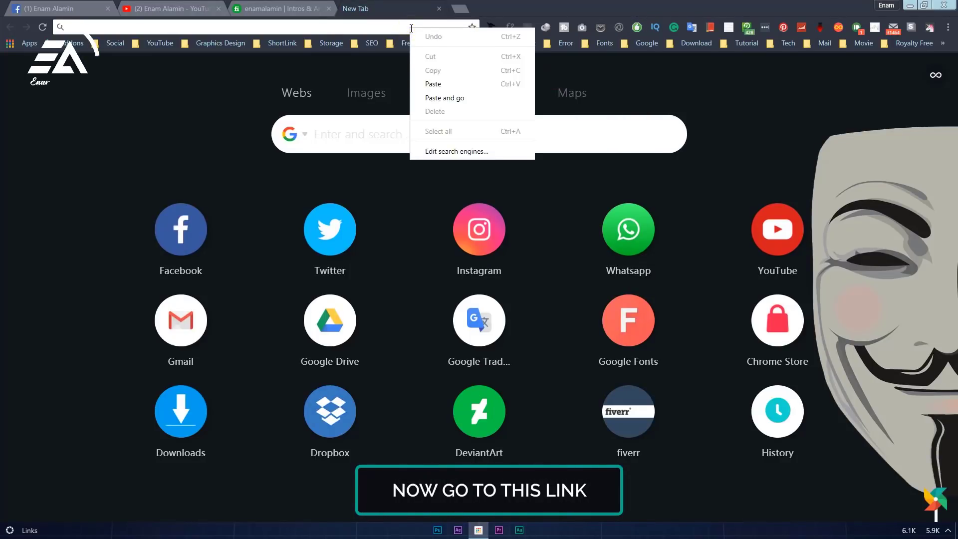
left_click(468, 98)
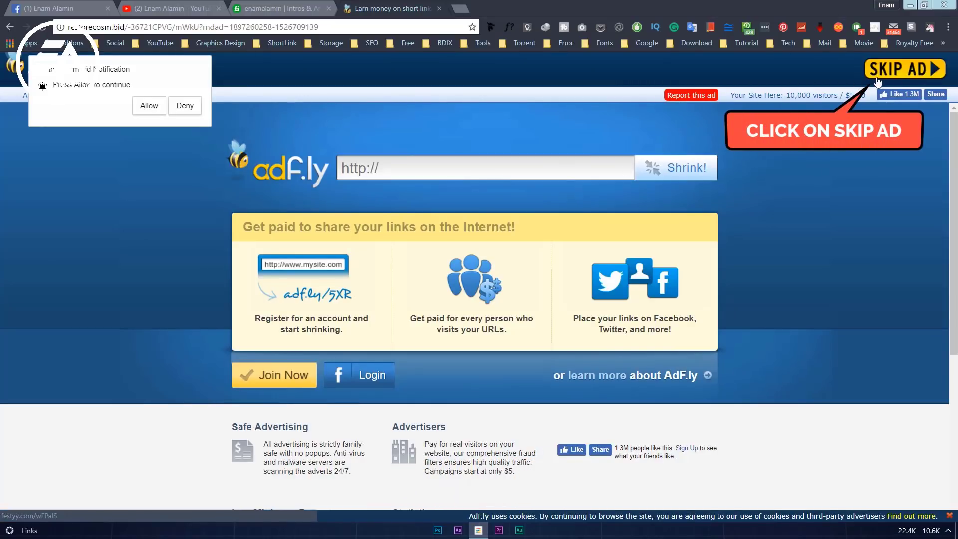
left_click(902, 80)
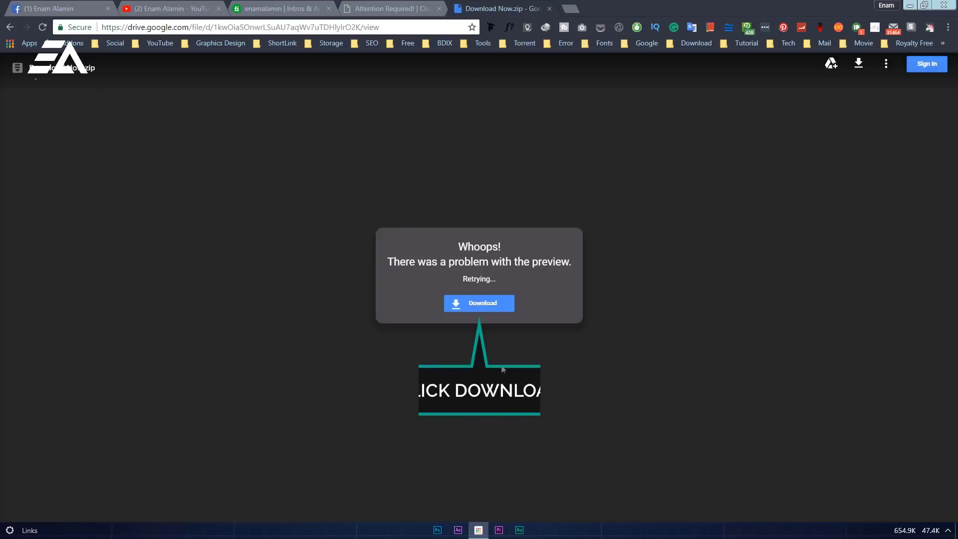
left_click(471, 305)
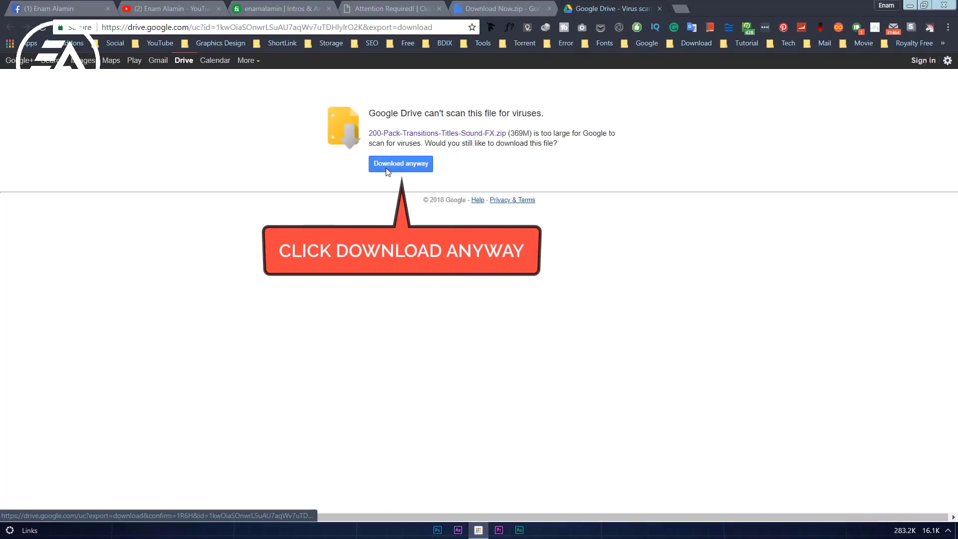
left_click(385, 169)
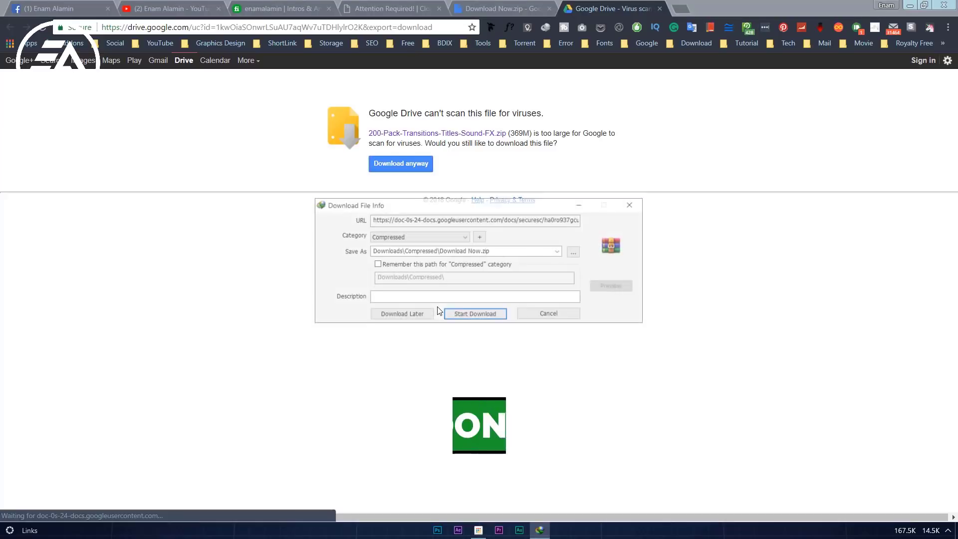
left_click(480, 318)
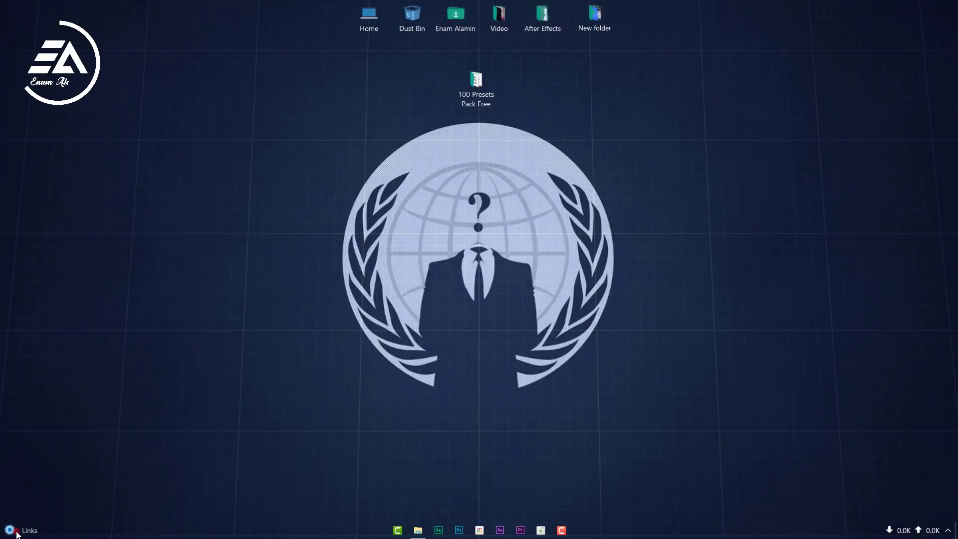
Step: Launch Adobe Premiere Pro CC 2018 from the Start menu
left_click(16, 533)
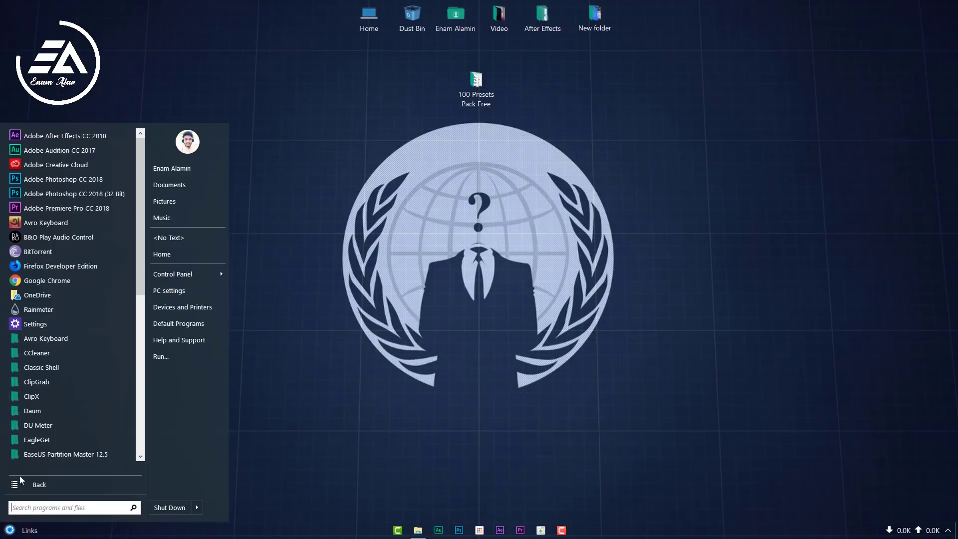
left_click(73, 208)
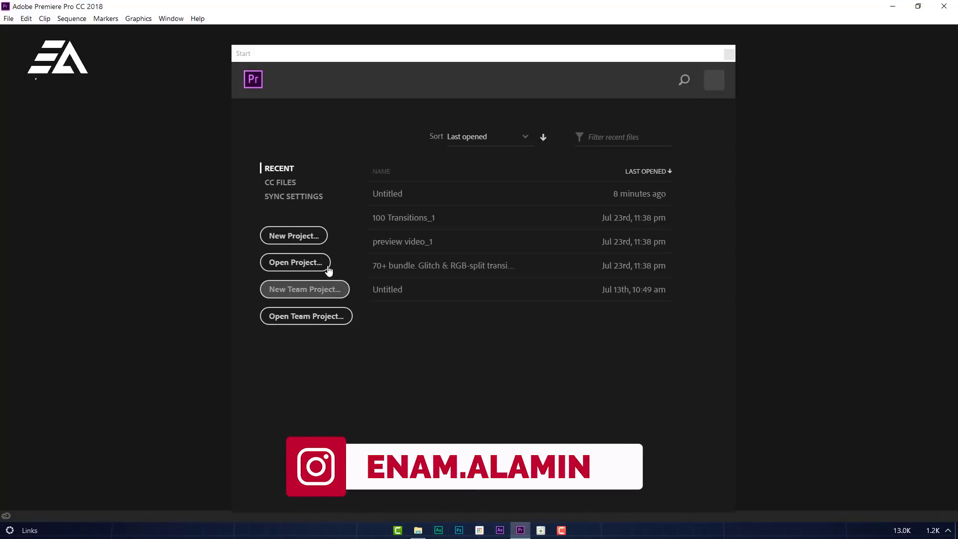
Step: Create a new project named 'Free Presets' and show the Effects panel
left_click(321, 239)
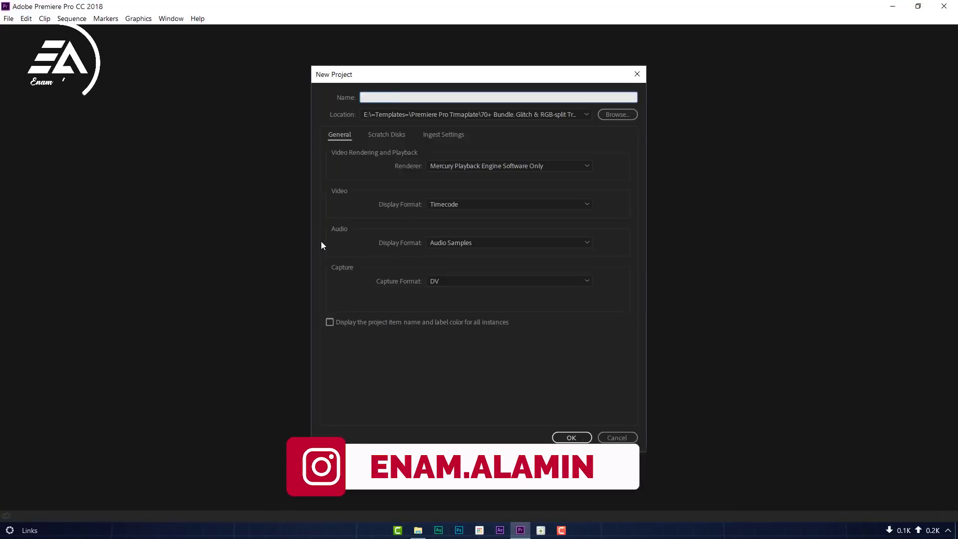
type("Free Presets")
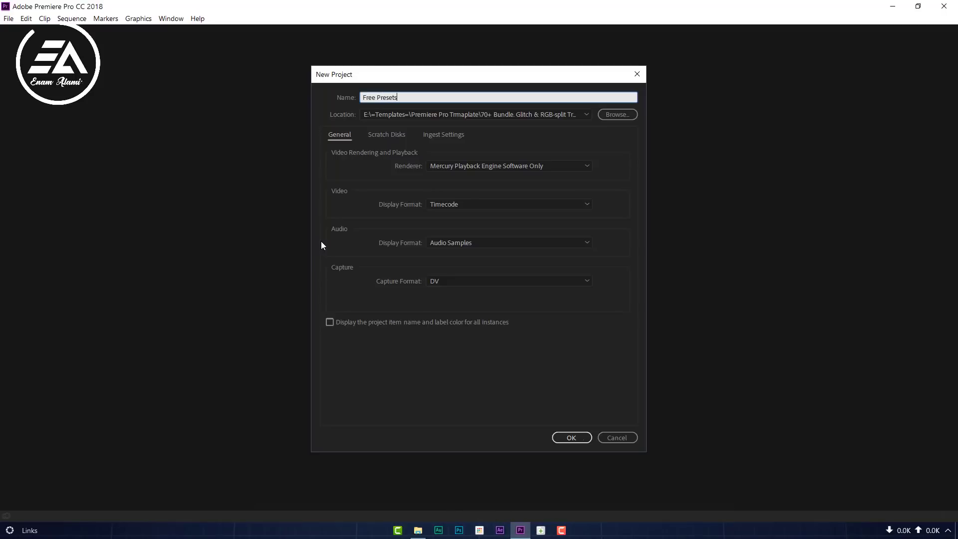
key("Return")
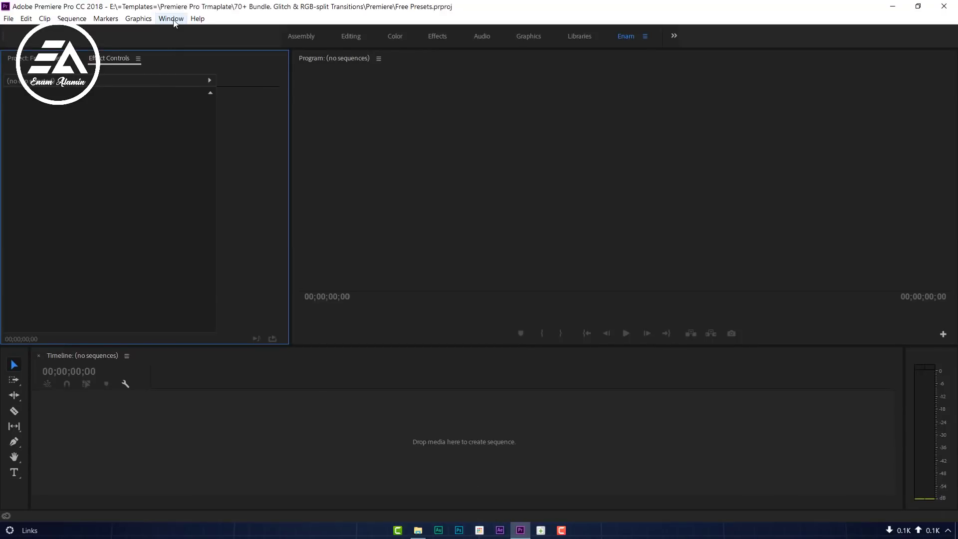
left_click(173, 20)
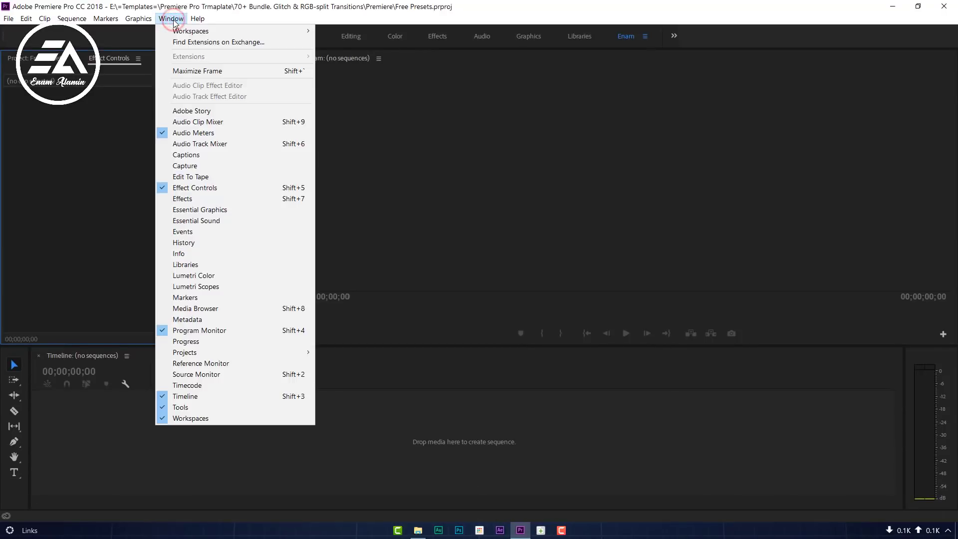
left_click(183, 200)
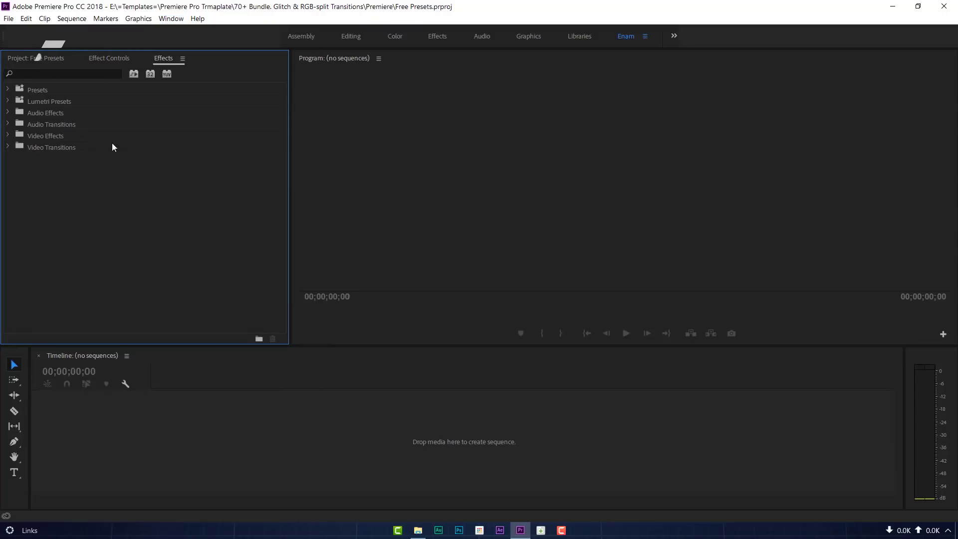
Step: Import Cinematic Color Presets - Pack 1.prfpset from Desktop > 100 Presets Pack Free into Presets
left_click(28, 92)
right_click(37, 91)
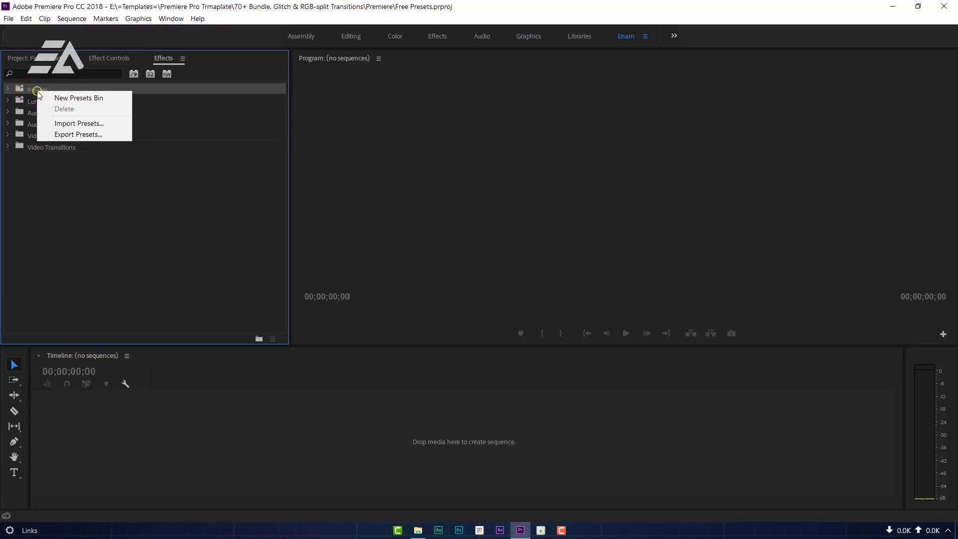
left_click(100, 124)
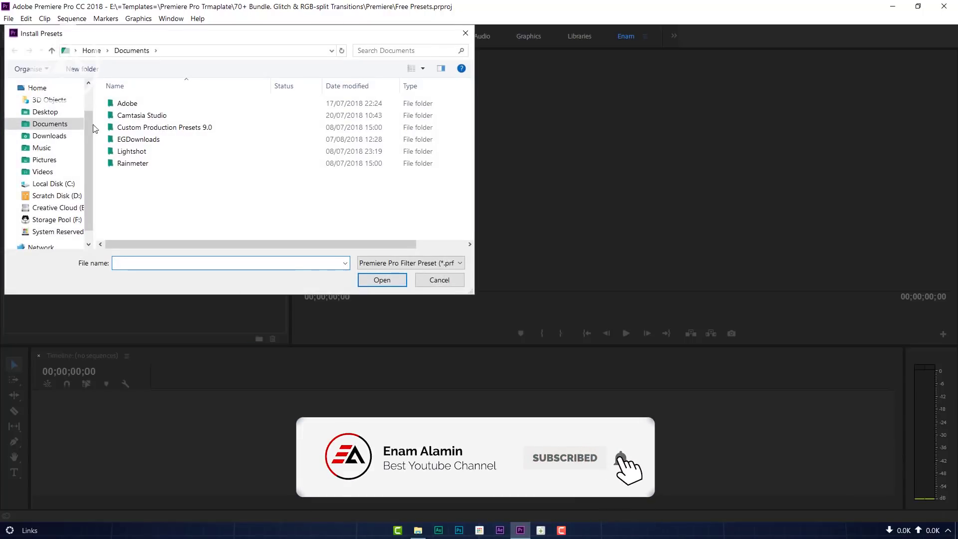
left_click(50, 113)
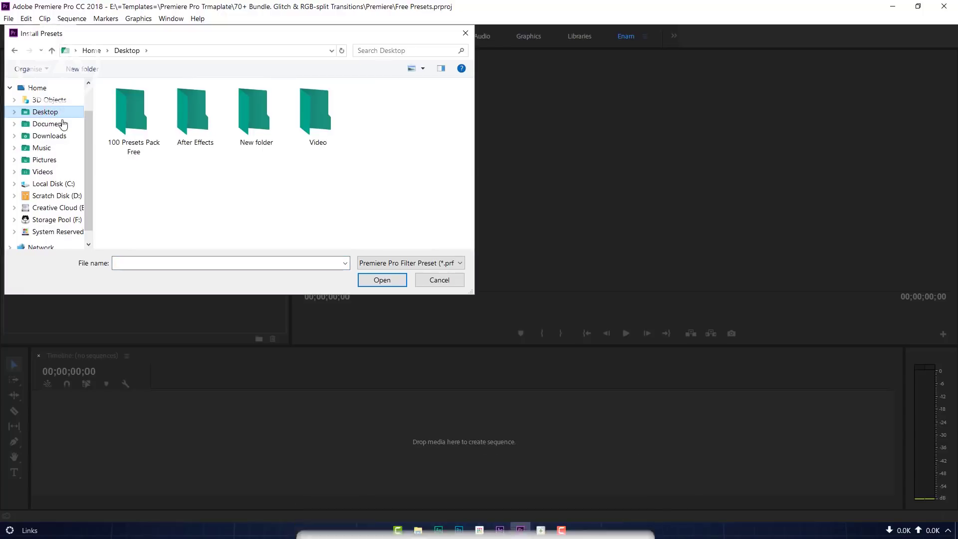
double_click(128, 134)
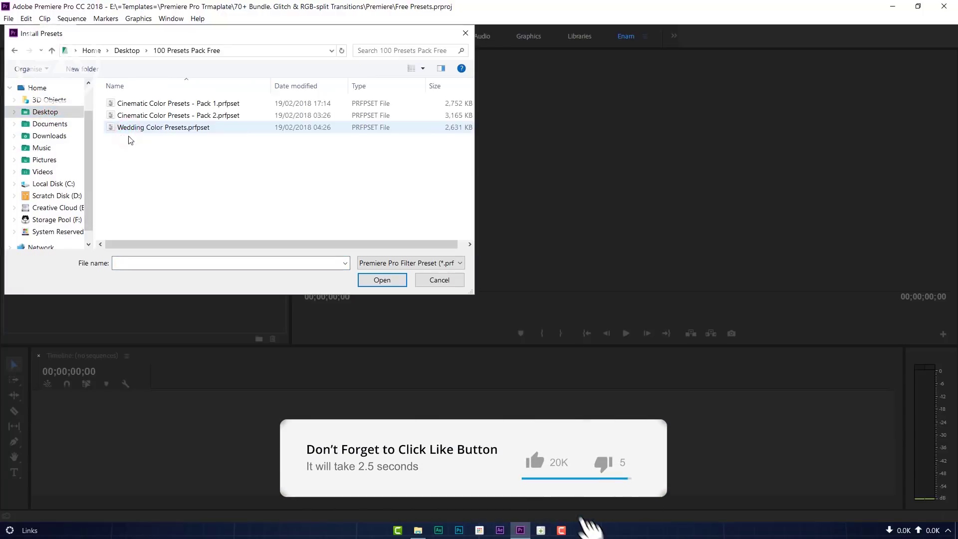
left_click(156, 106)
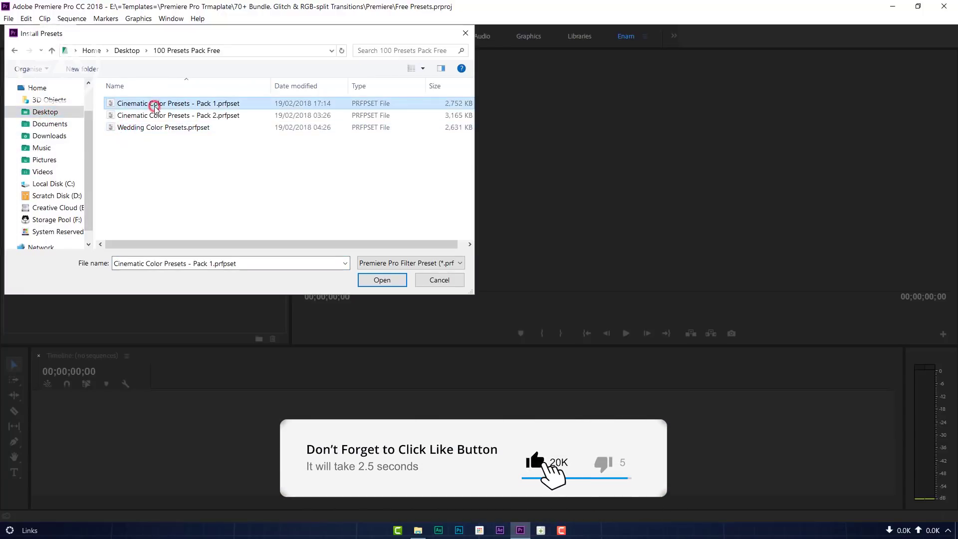
left_click(369, 274)
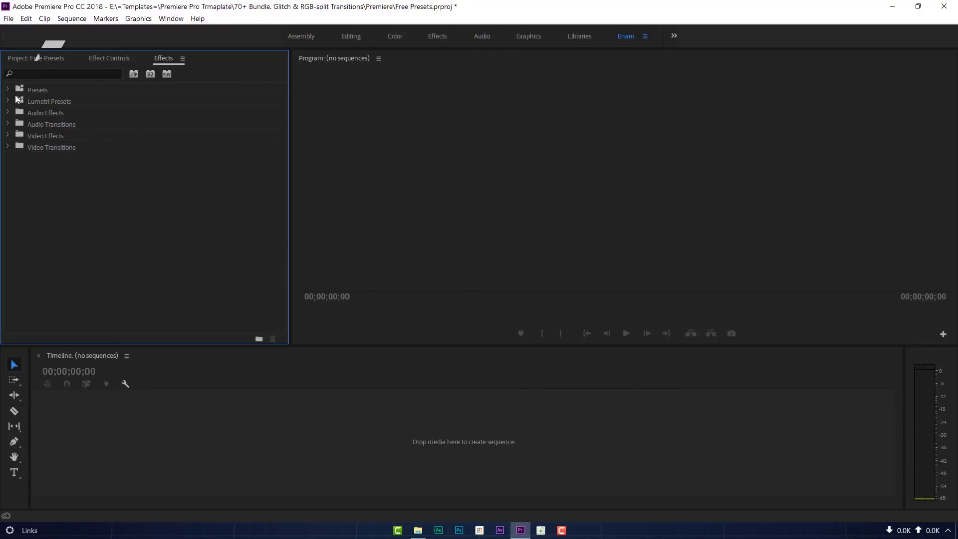
Step: Expand Presets to preview the new Cinematic presets - pack 1 bin
left_click(8, 90)
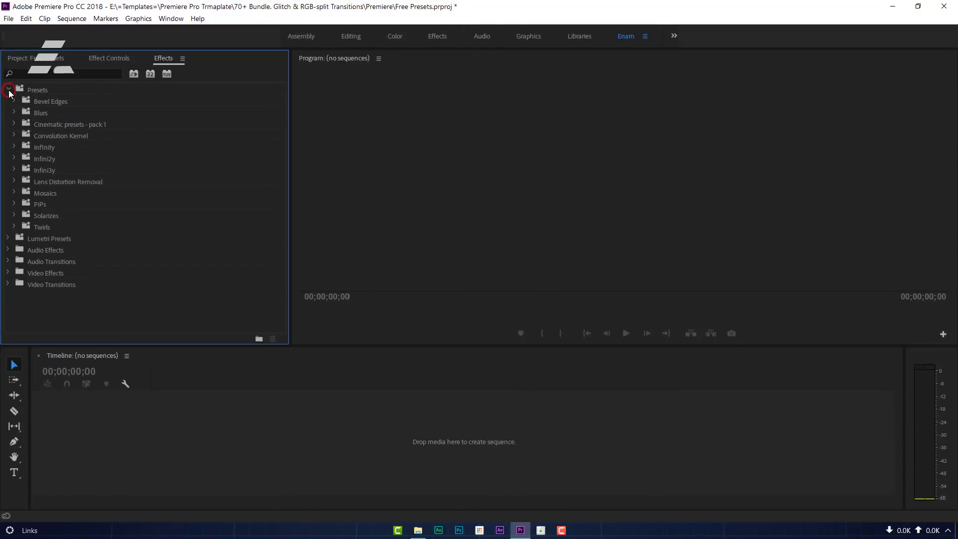
left_click(58, 125)
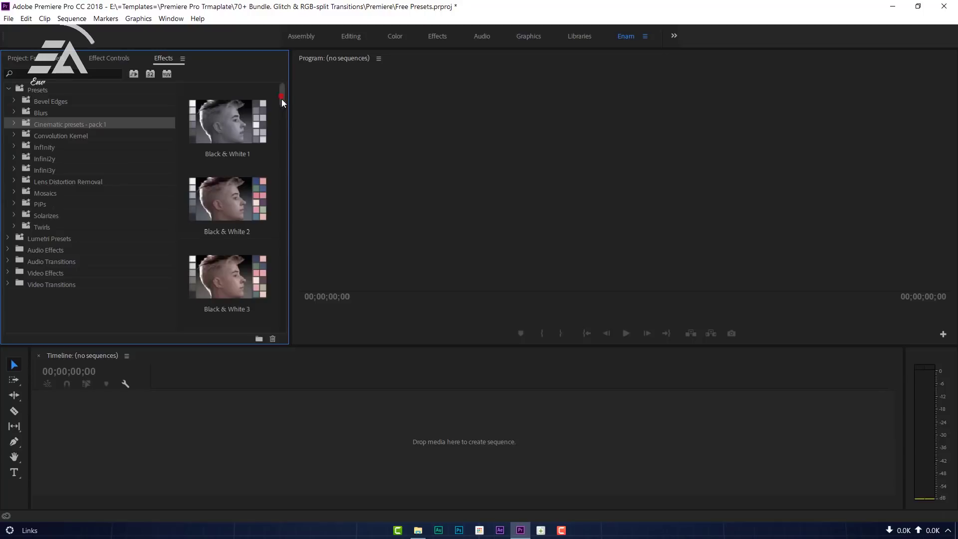
mouse_move(282, 99)
left_mouse_down()
mouse_move(268, 278)
mouse_move(292, 63)
left_mouse_up()
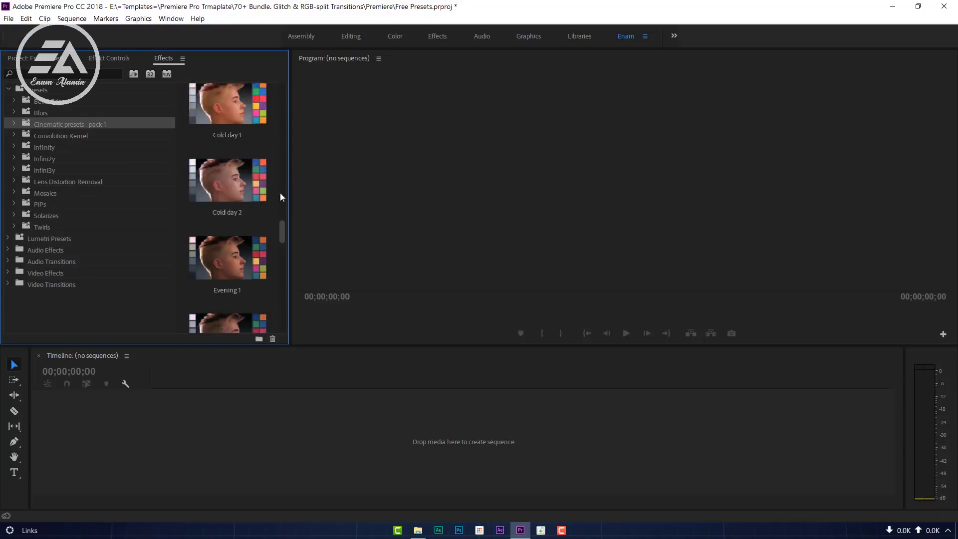
Step: Import the Cinematic Color Presets - Pack 2 file into the Presets folder
right_click(45, 92)
left_click(84, 121)
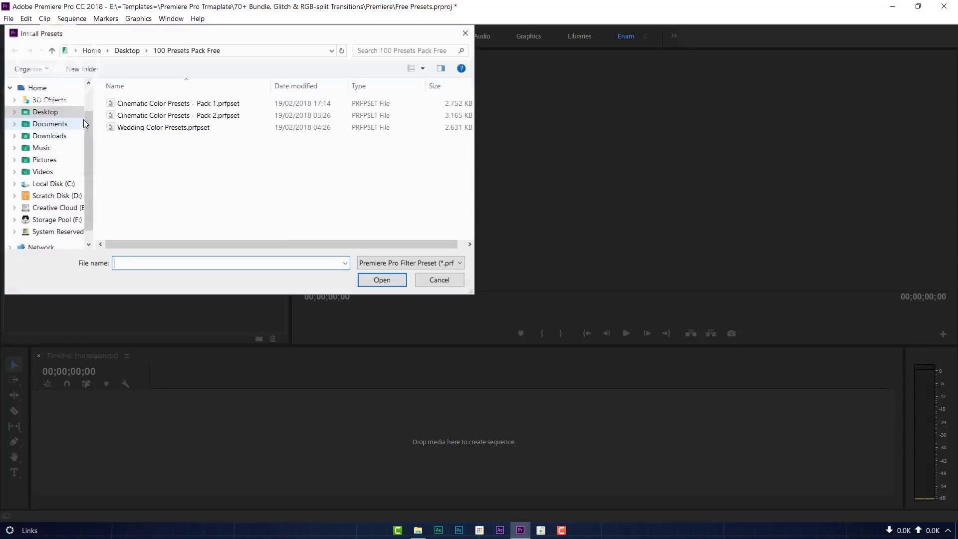
left_click(148, 116)
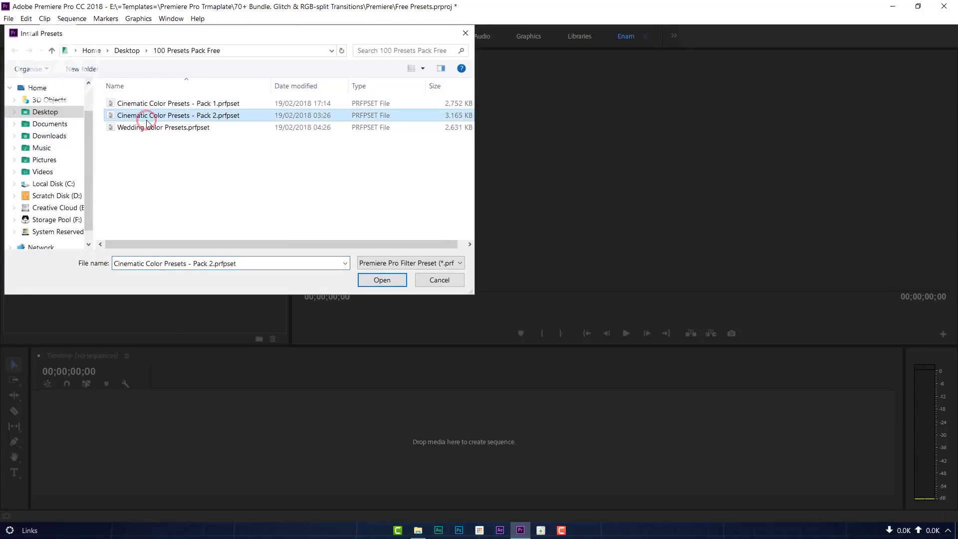
left_click(368, 281)
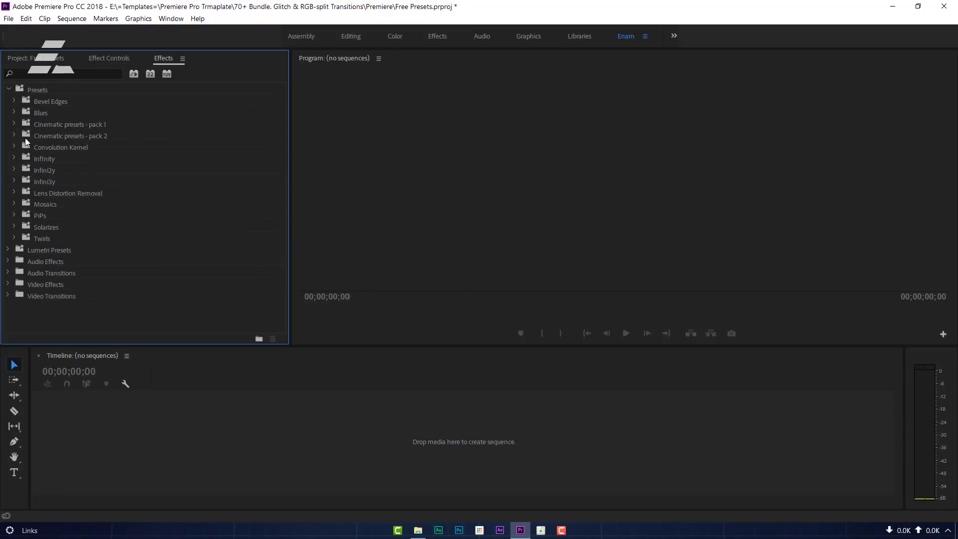
left_click(12, 135)
left_click(12, 135)
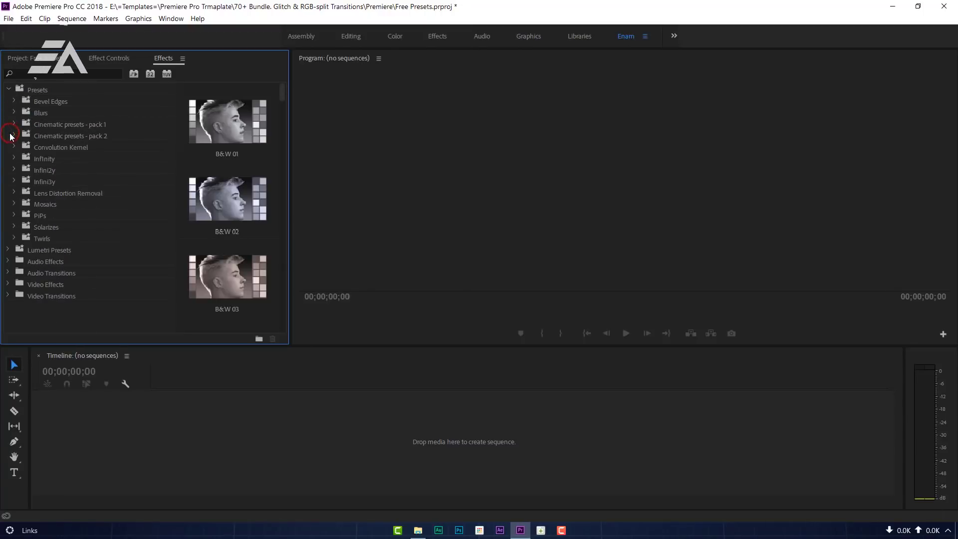
Step: Import Wedding Color Presets into Presets, then bring up the Stock Footage folder
right_click(44, 90)
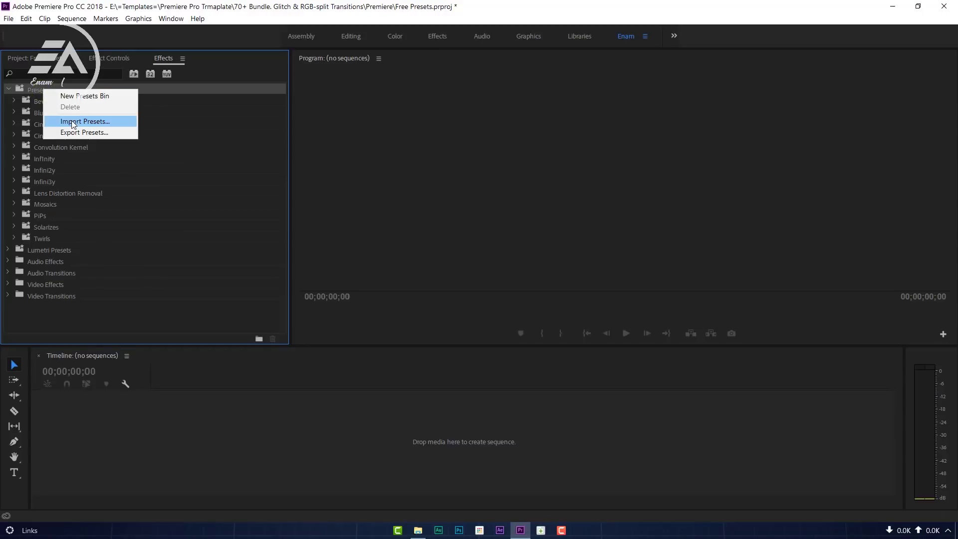
left_click(104, 122)
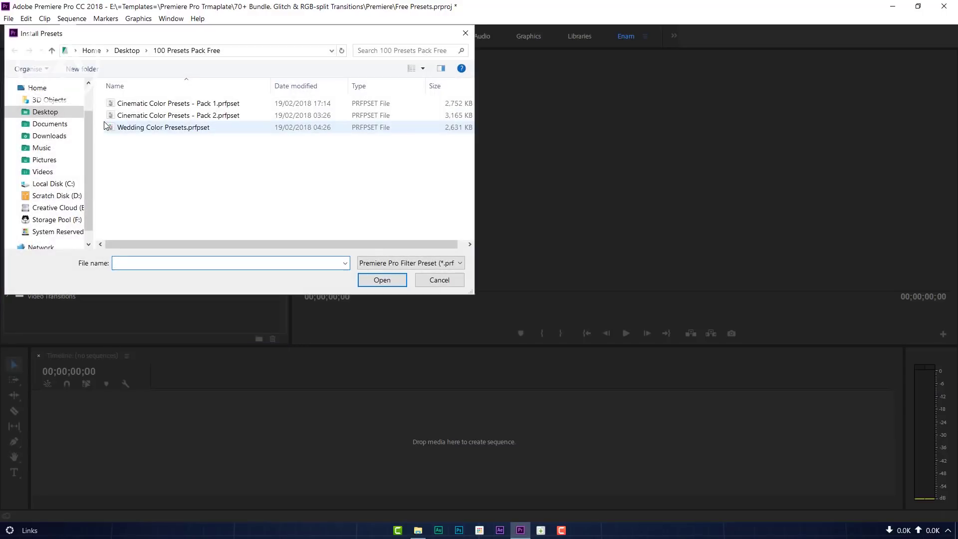
left_click(156, 134)
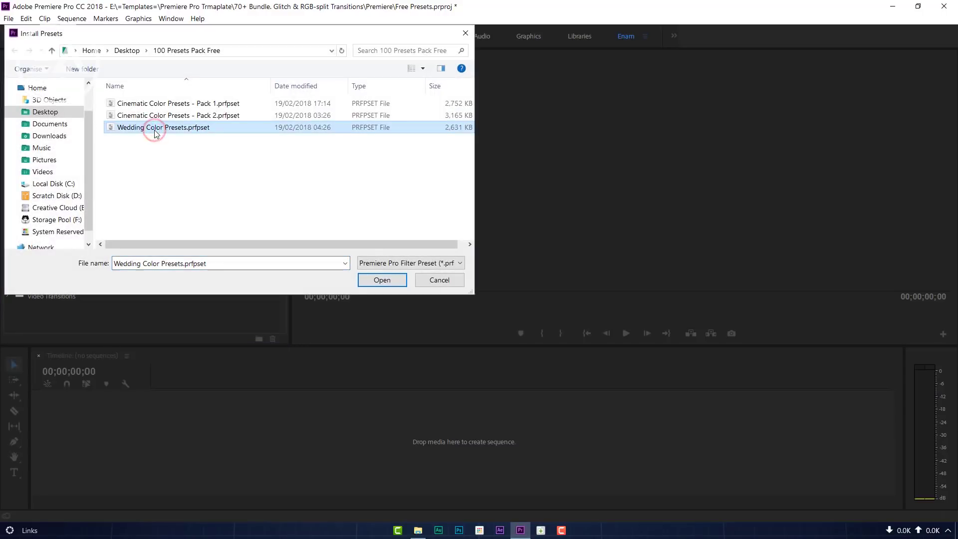
left_click(382, 280)
left_click(86, 249)
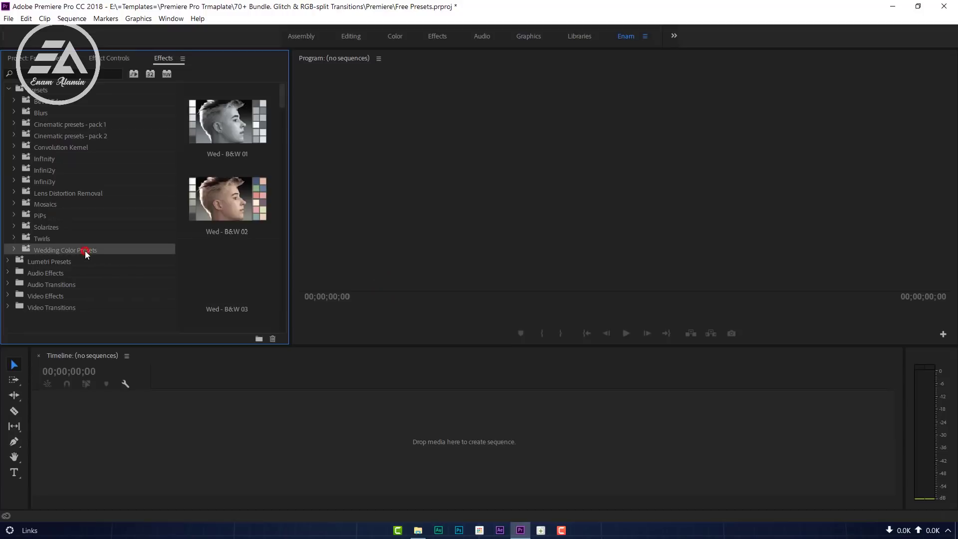
left_click(12, 249)
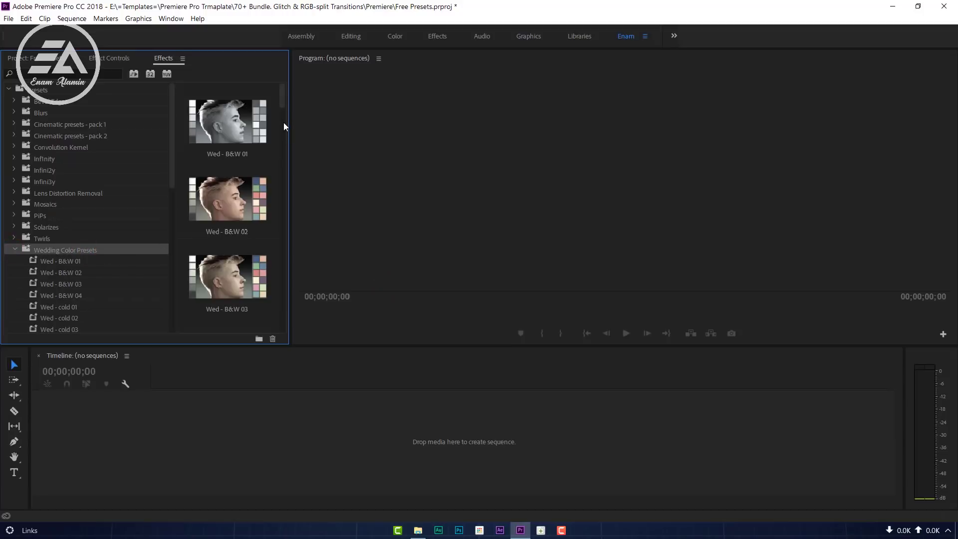
mouse_move(283, 106)
left_mouse_down()
mouse_move(280, 283)
mouse_move(295, 107)
left_mouse_up()
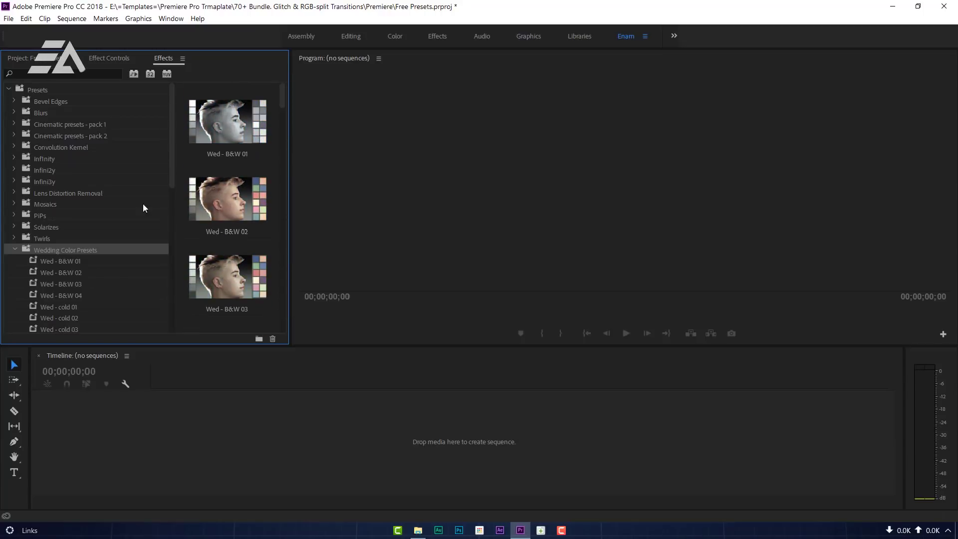
left_click(13, 248)
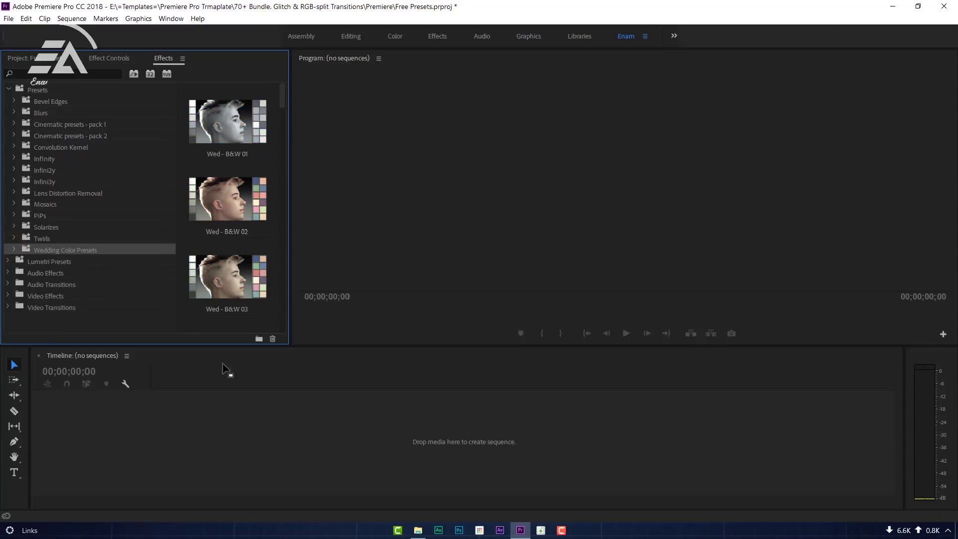
left_click(417, 531)
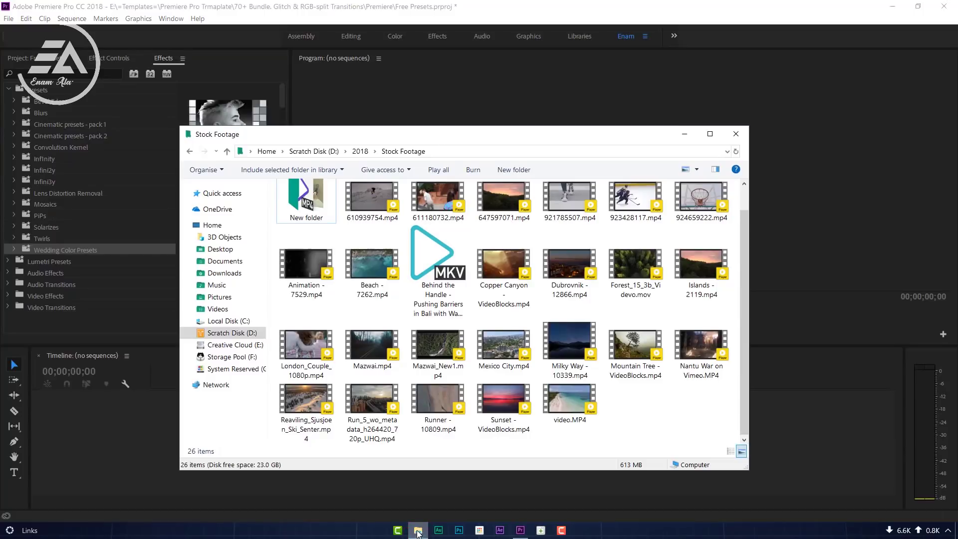
Step: Cut off the forest clip's first 00:00:03:04 and move the rest to the timeline start
left_click(437, 349)
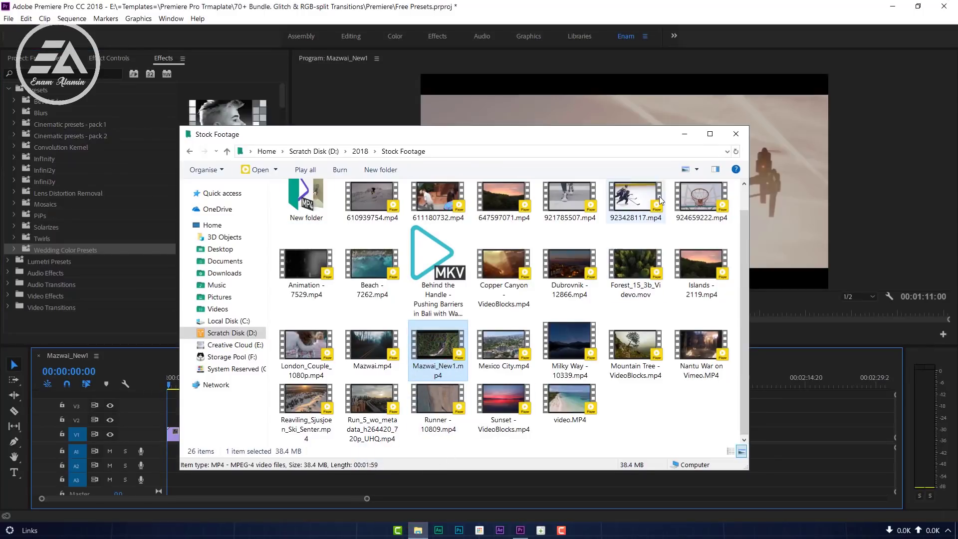
left_click(684, 141)
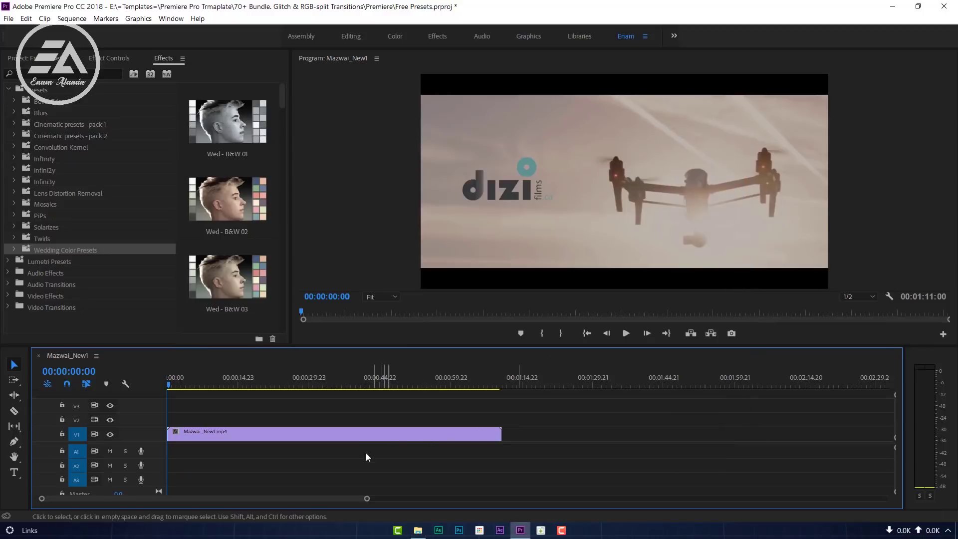
scroll(355, 456, "up", 2)
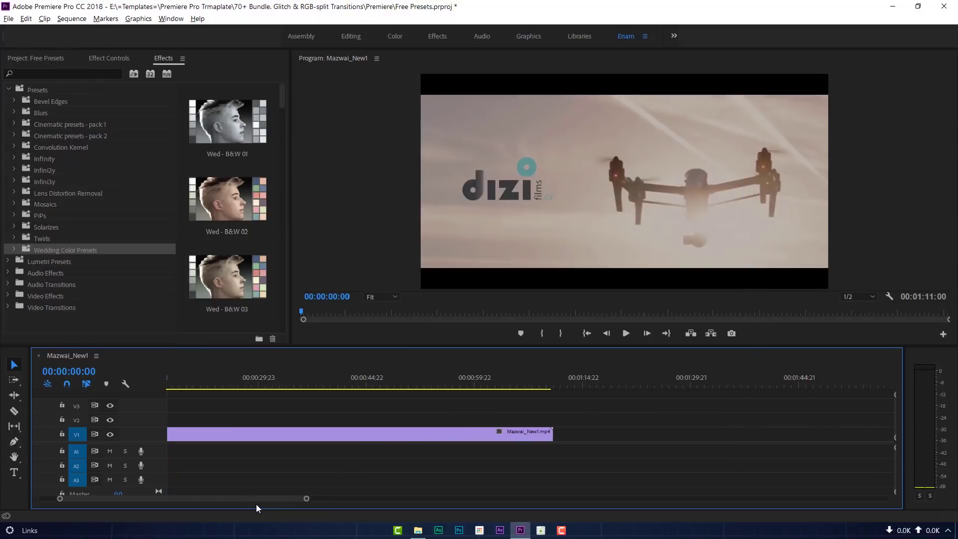
left_click_drag(256, 499, 171, 495)
left_click_drag(169, 385, 198, 382)
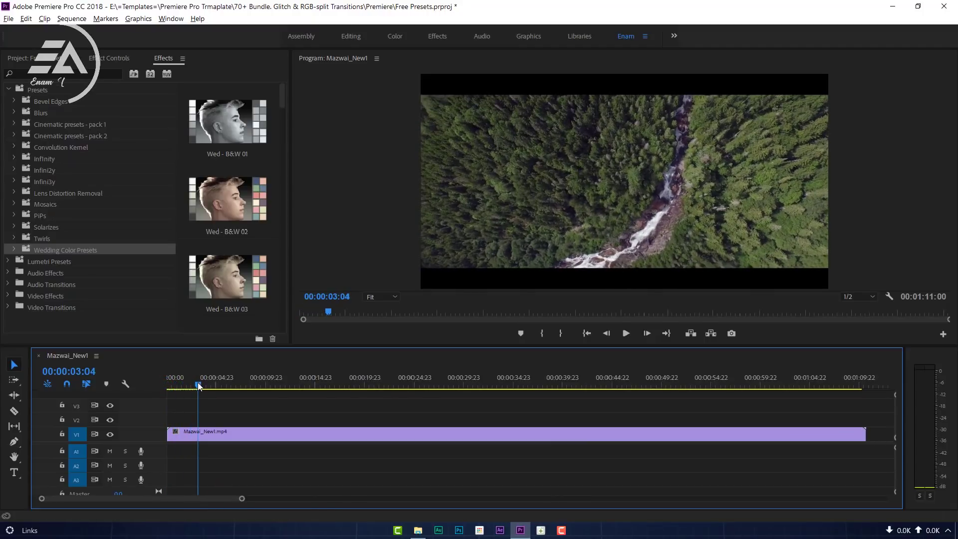
left_click(204, 435)
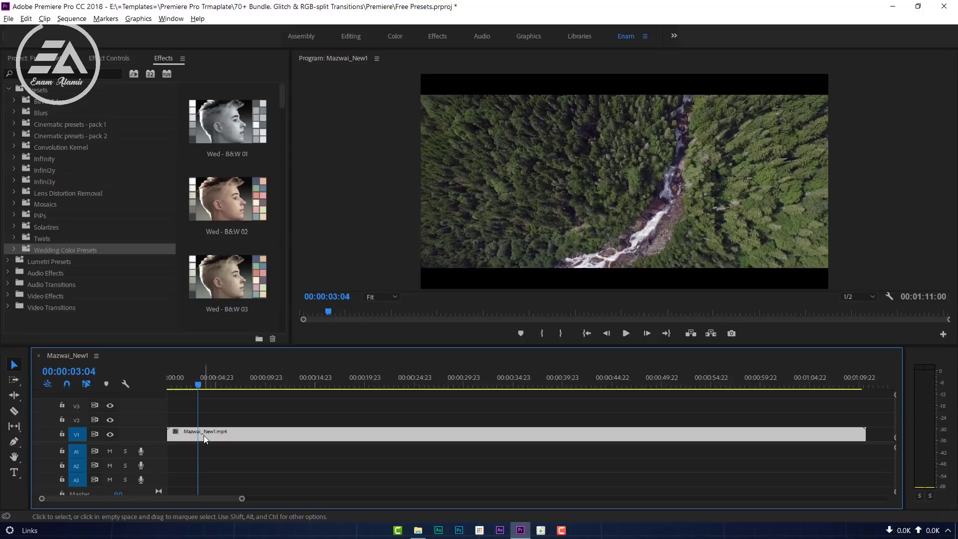
key("c")
left_click(204, 435)
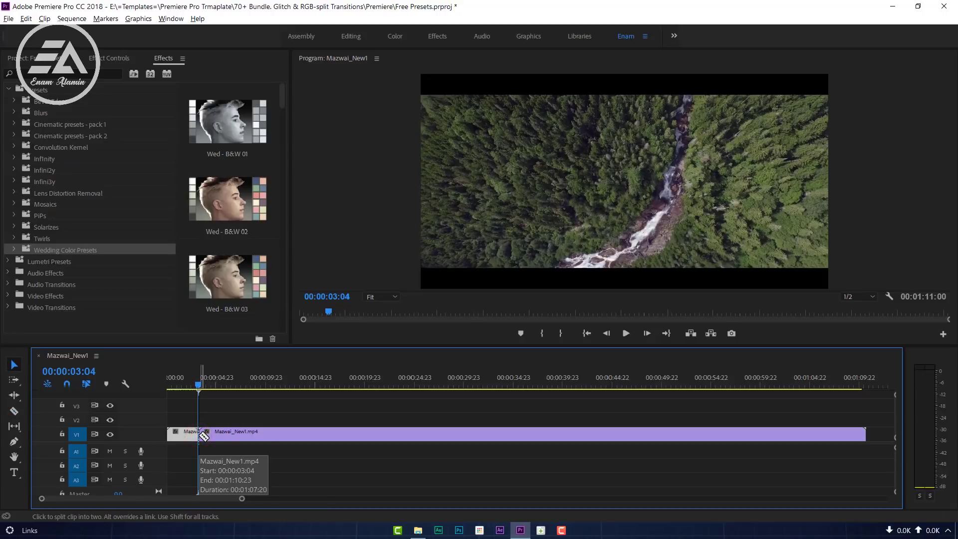
key("v")
key("Delete")
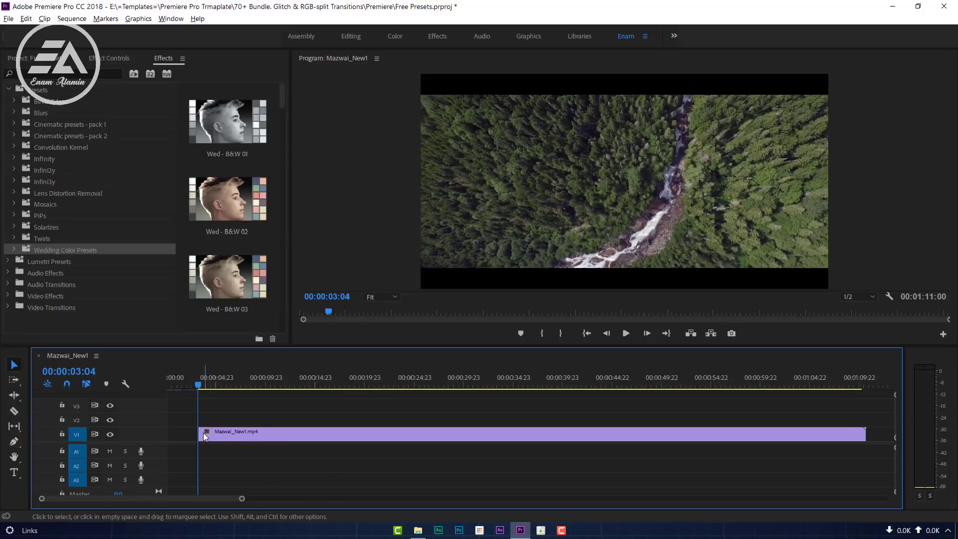
left_click_drag(206, 434, 172, 431)
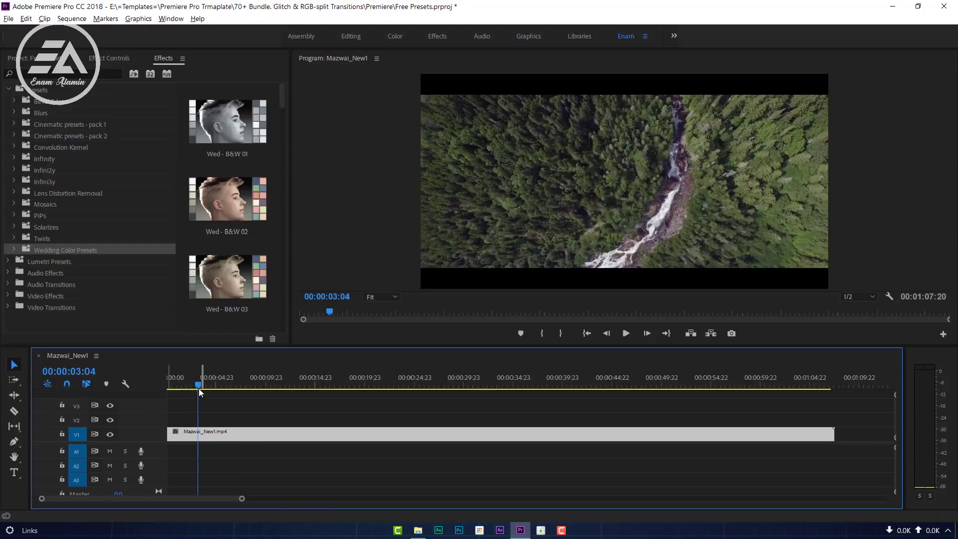
Step: Split the clip at 00:00:15:03 and delete everything after that point
left_click_drag(205, 389, 232, 390)
left_click_drag(256, 387, 315, 387)
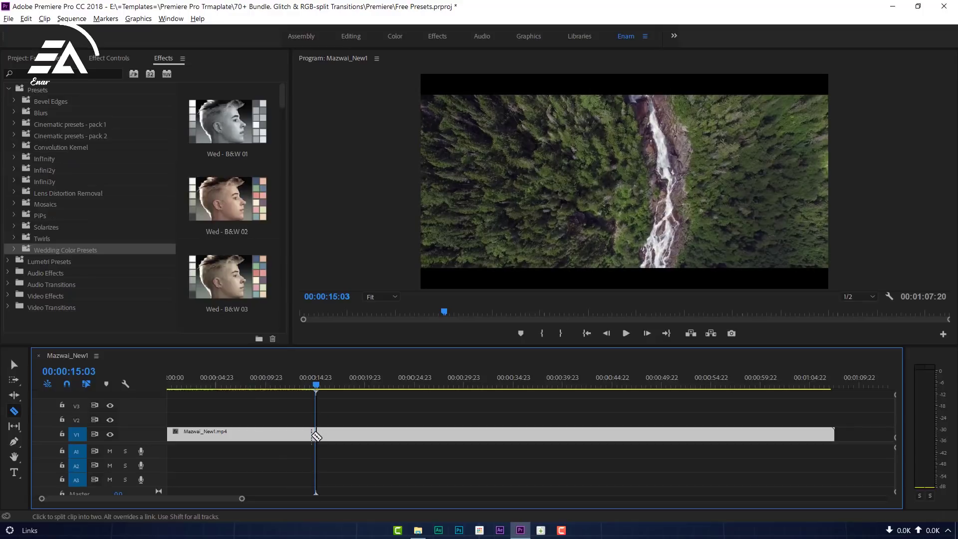
key("ctrl+k")
left_click(331, 434)
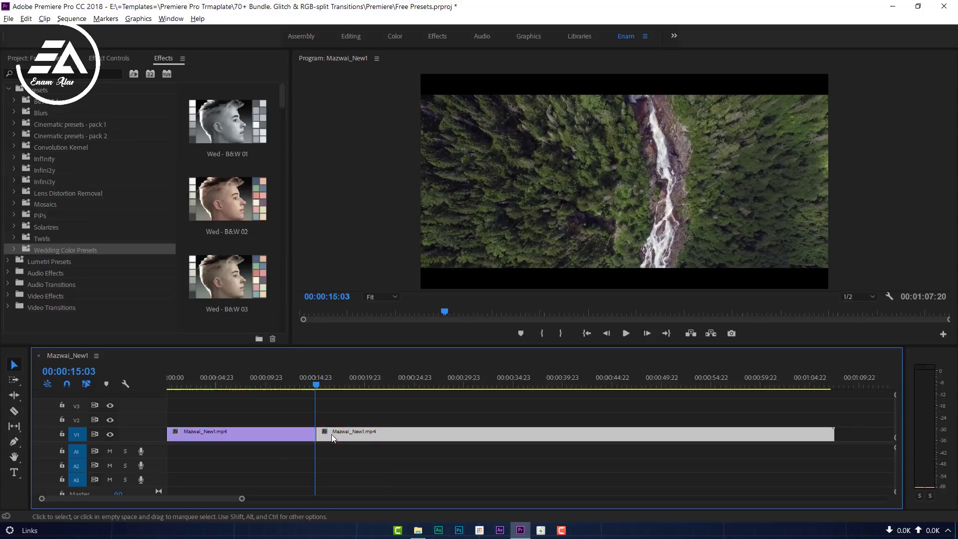
key("Delete")
left_click_drag(197, 497, 167, 497)
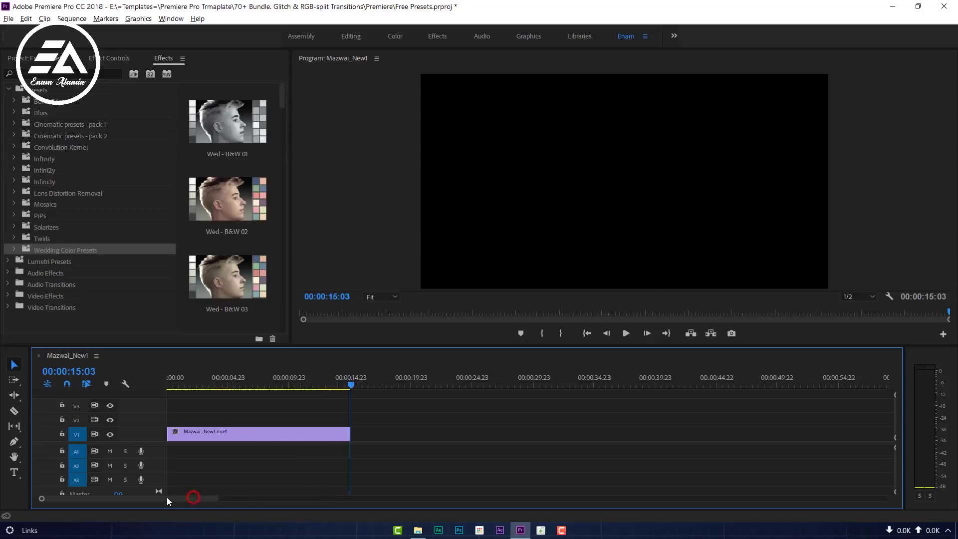
left_click_drag(347, 385, 155, 399)
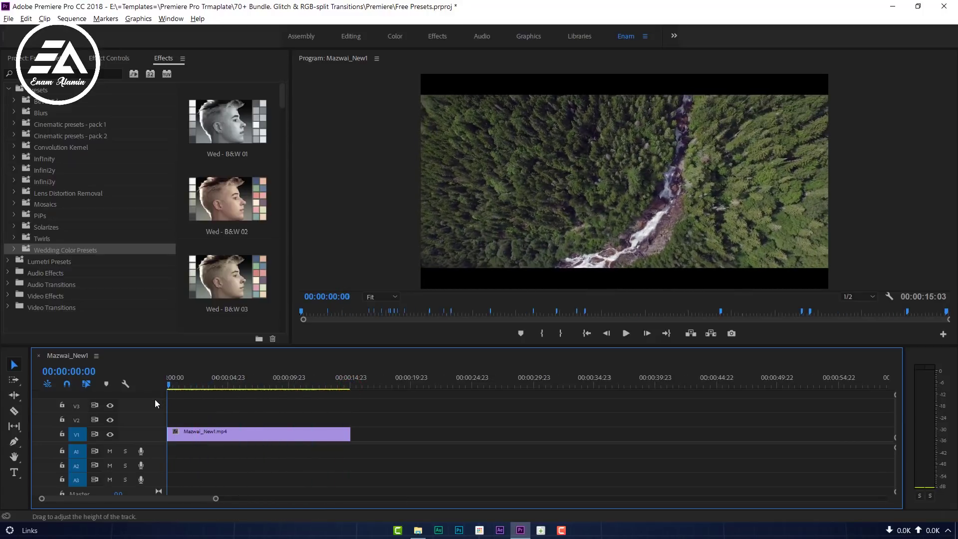
Step: Create a new Adjustment Layer from the Project panel with default settings
left_click(35, 58)
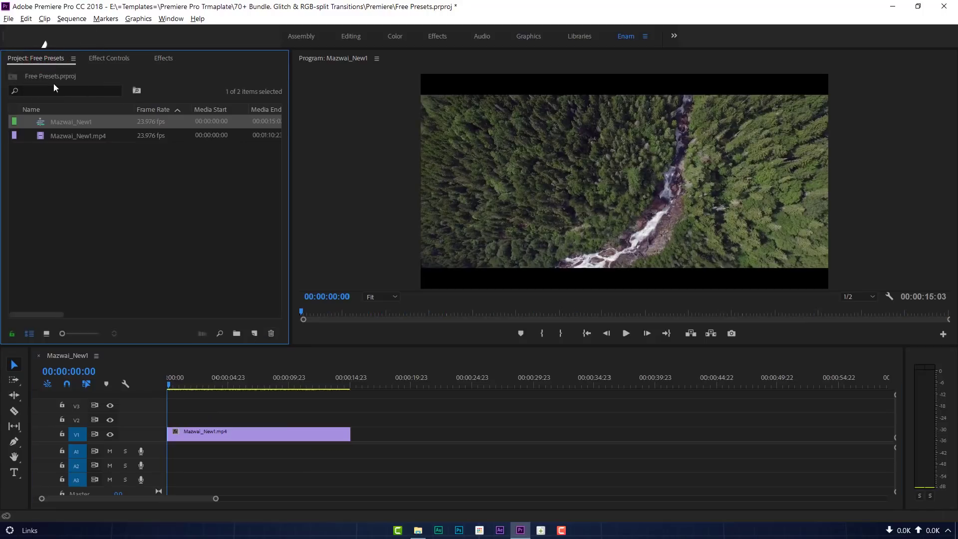
right_click(106, 253)
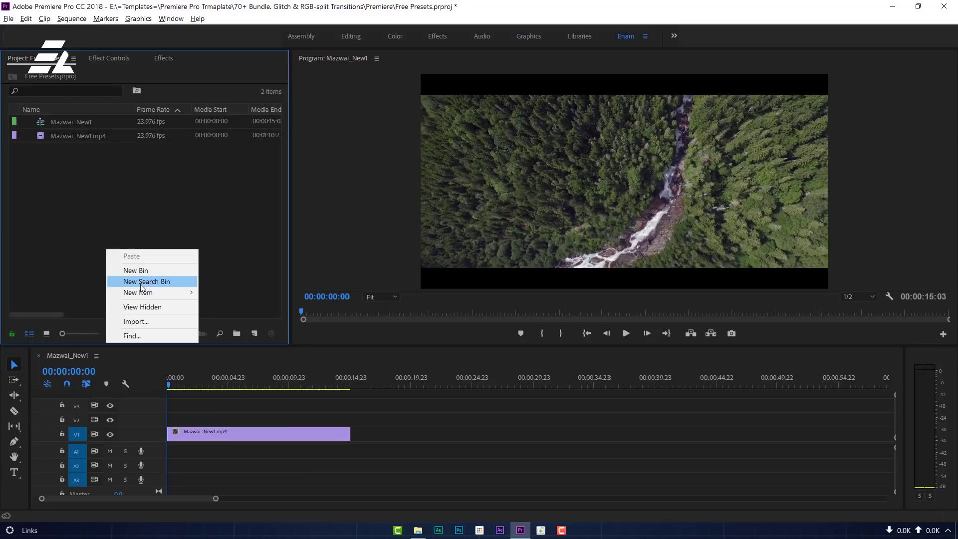
mouse_move(143, 296)
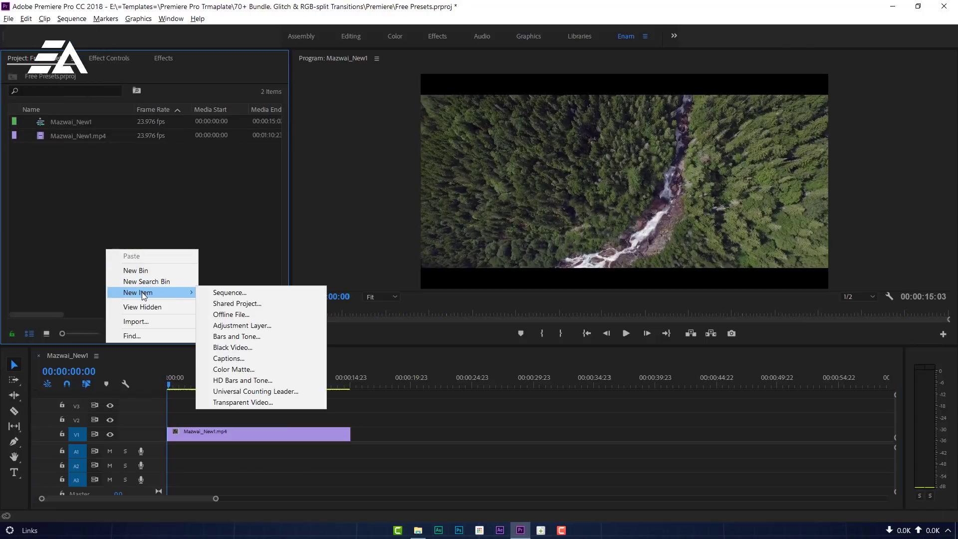
left_click(264, 326)
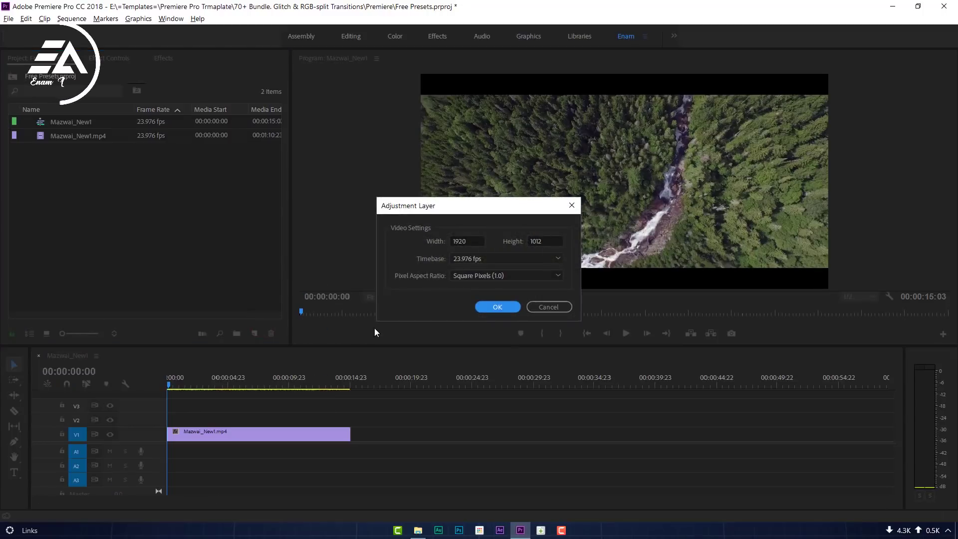
left_click(485, 306)
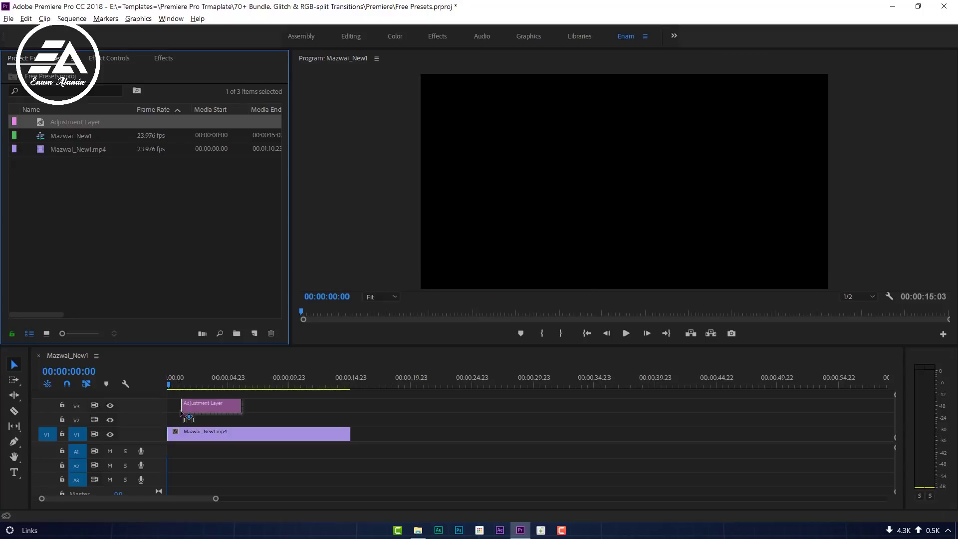
Step: Place the Adjustment Layer on track V2 above the forest clip
mouse_move(180, 361)
left_mouse_down()
mouse_move(233, 417)
mouse_move(350, 417)
left_mouse_up()
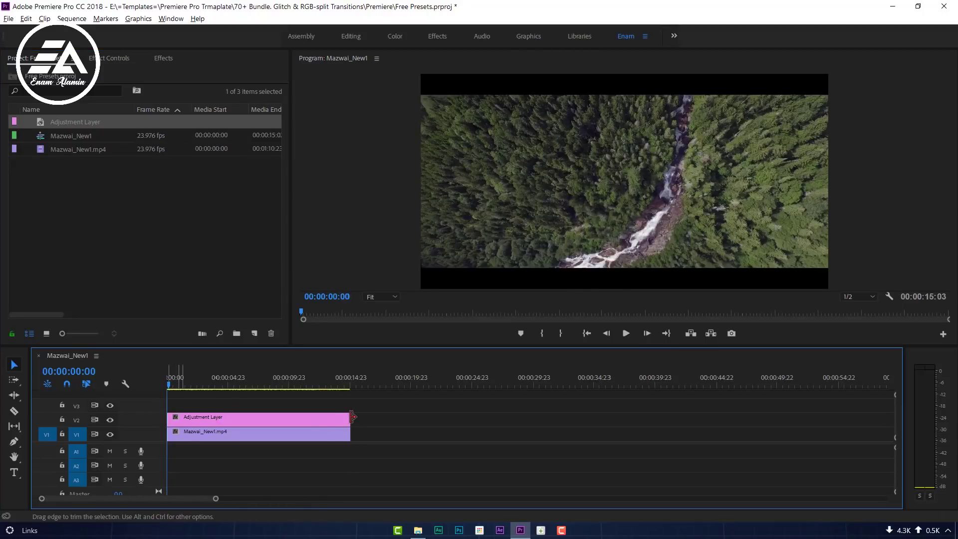
left_click(320, 420)
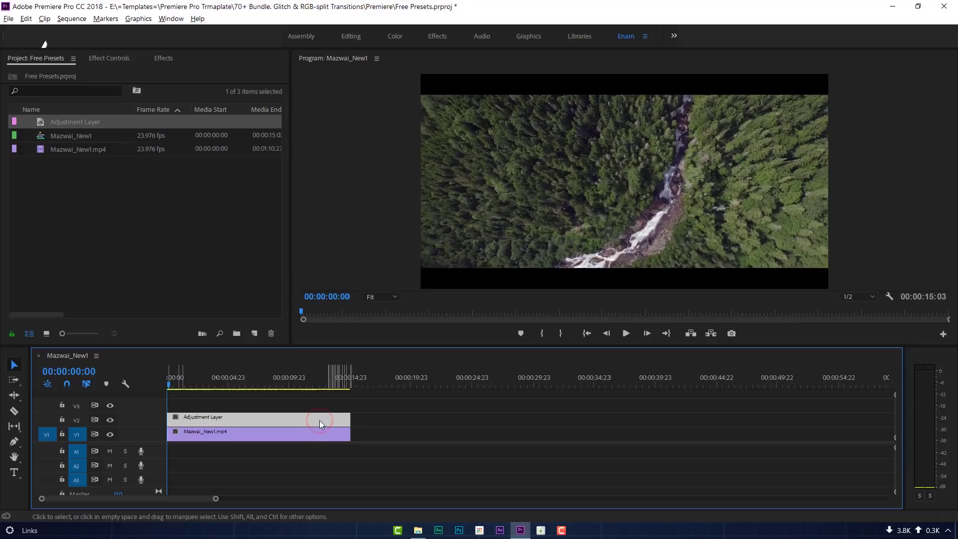
left_click(164, 58)
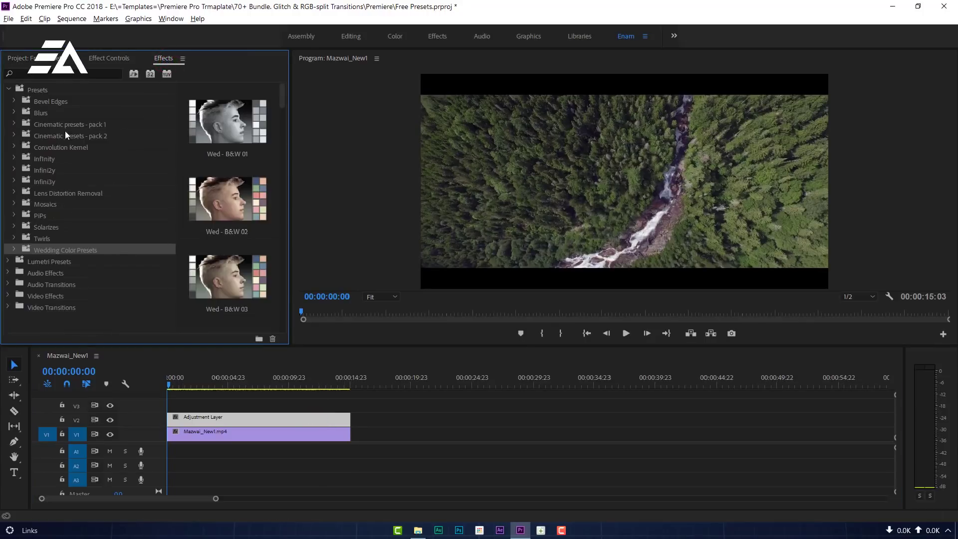
Step: Apply the Cinematic - cold 1 preset to the Adjustment Layer and compare the grade
left_click(14, 124)
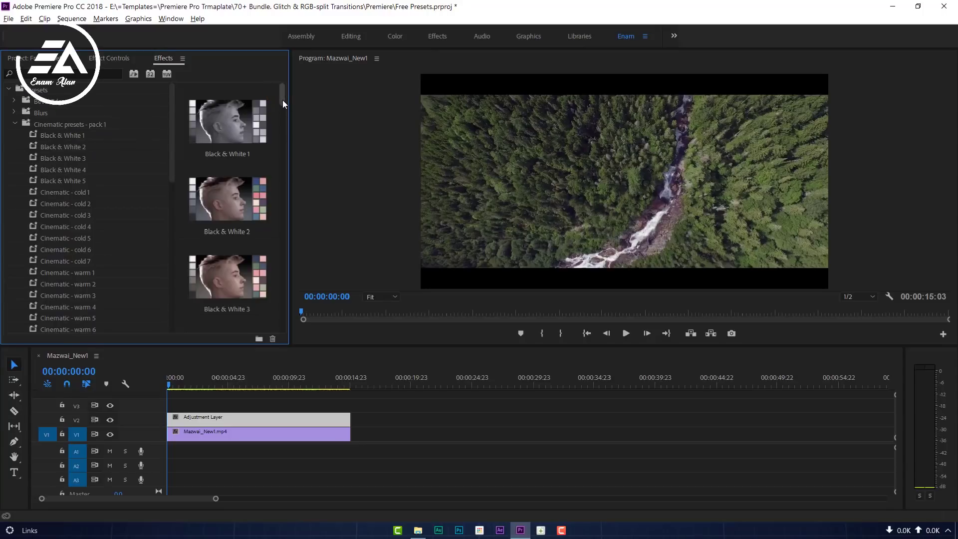
left_click_drag(283, 104, 282, 130)
left_click_drag(223, 196, 254, 423)
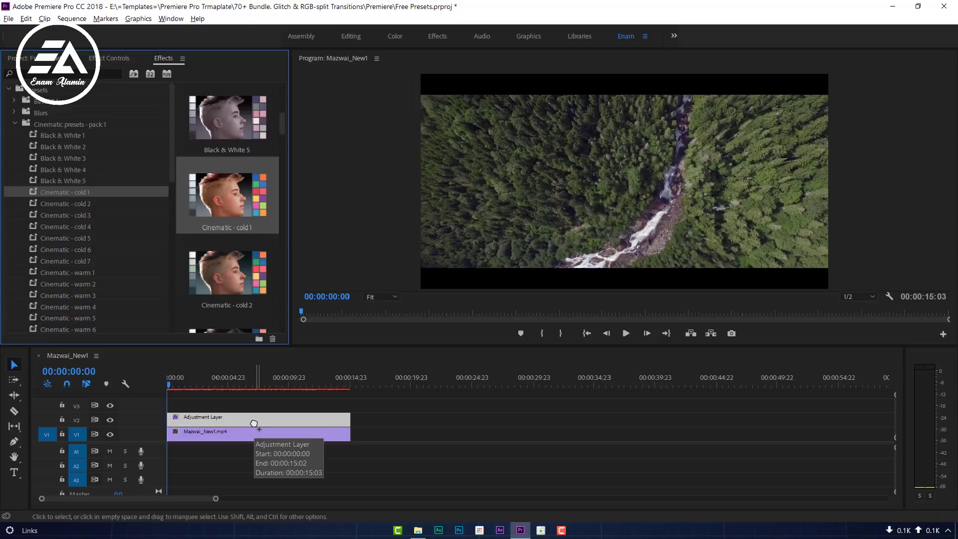
left_click(109, 420)
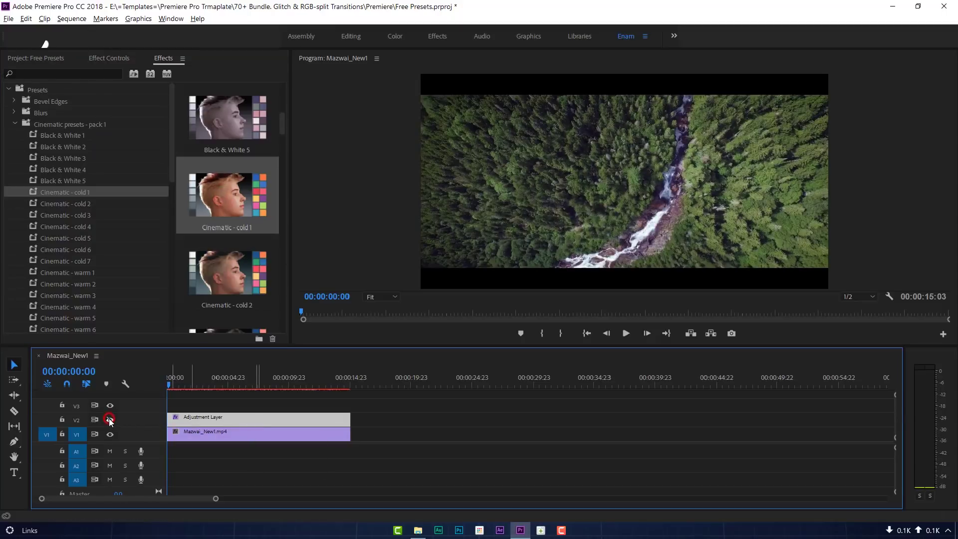
left_click(110, 420)
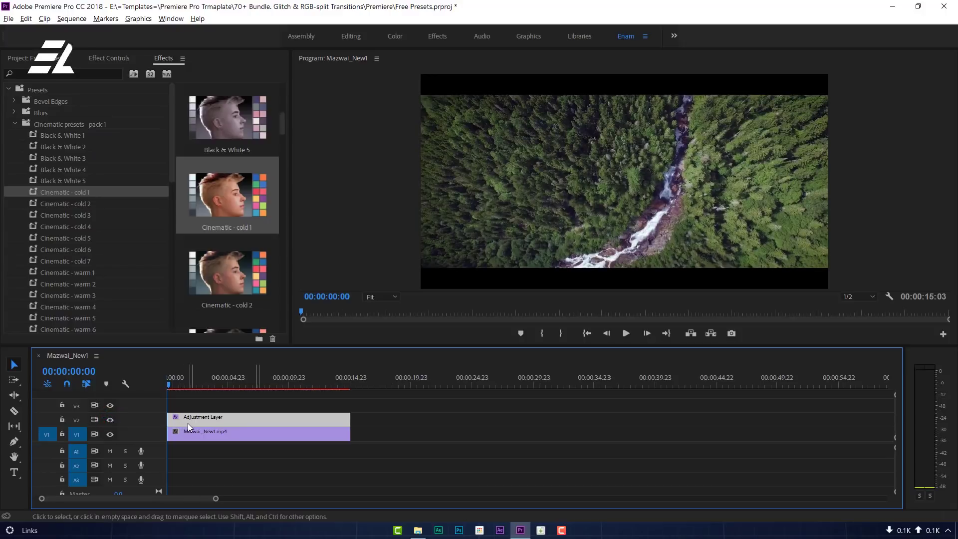
Step: Turn off the cold 1 Lumetri vignette in Effect Controls
left_click(110, 58)
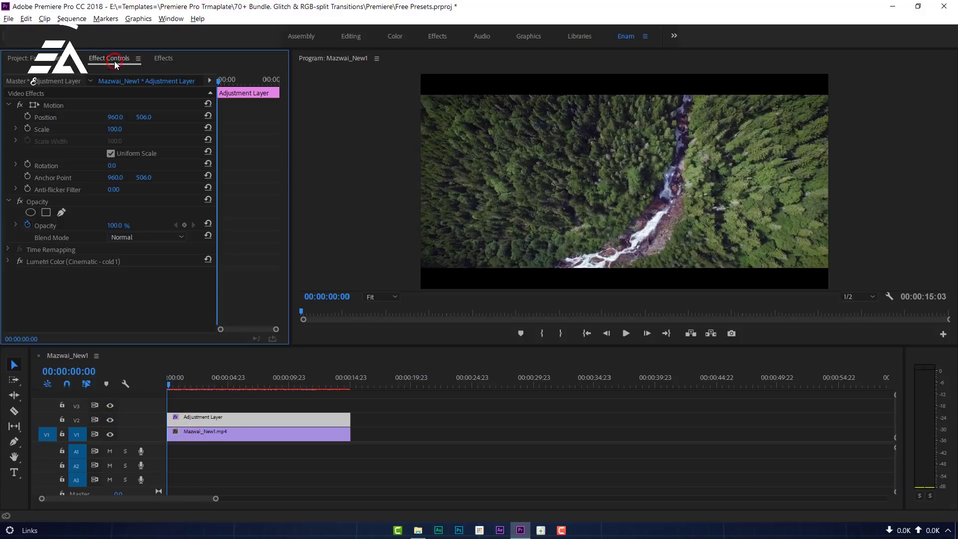
left_click(7, 261)
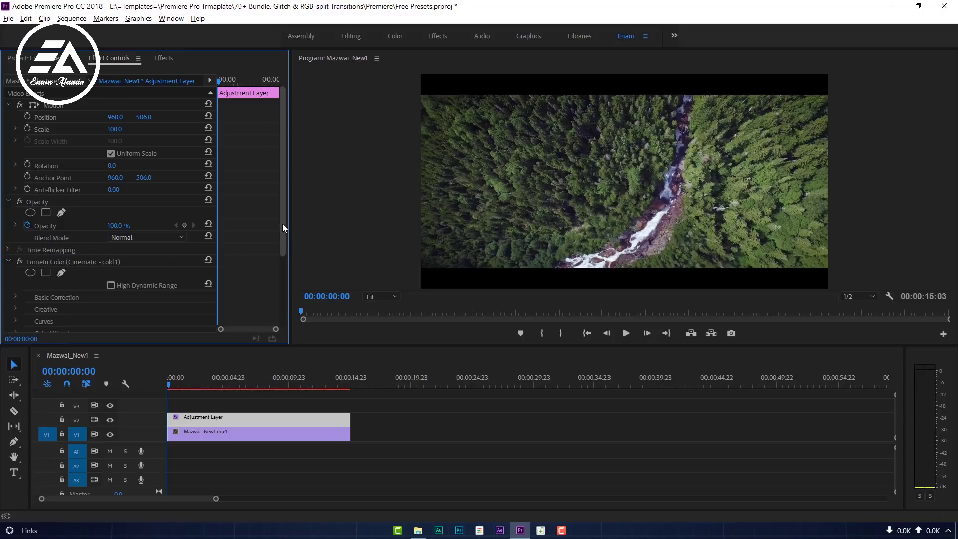
left_click_drag(282, 225, 282, 307)
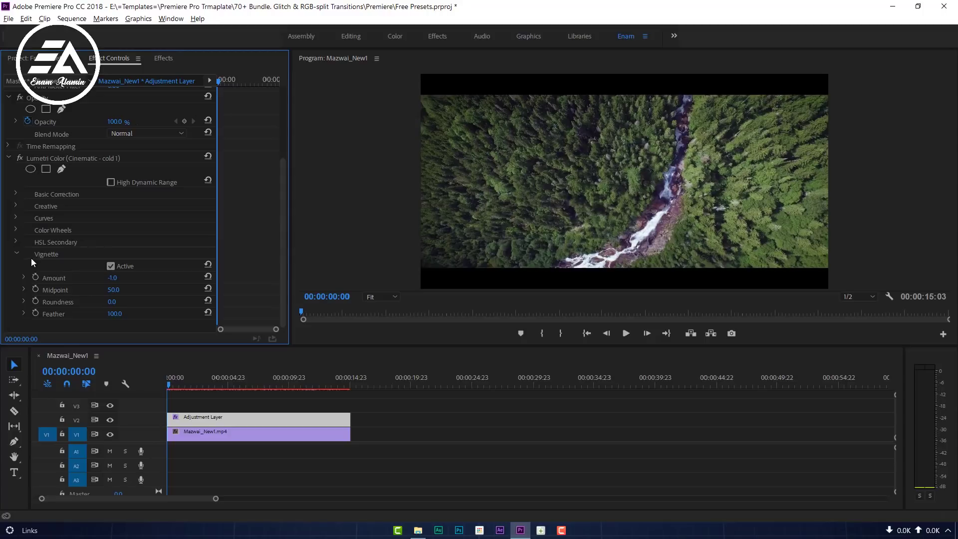
left_click(111, 267)
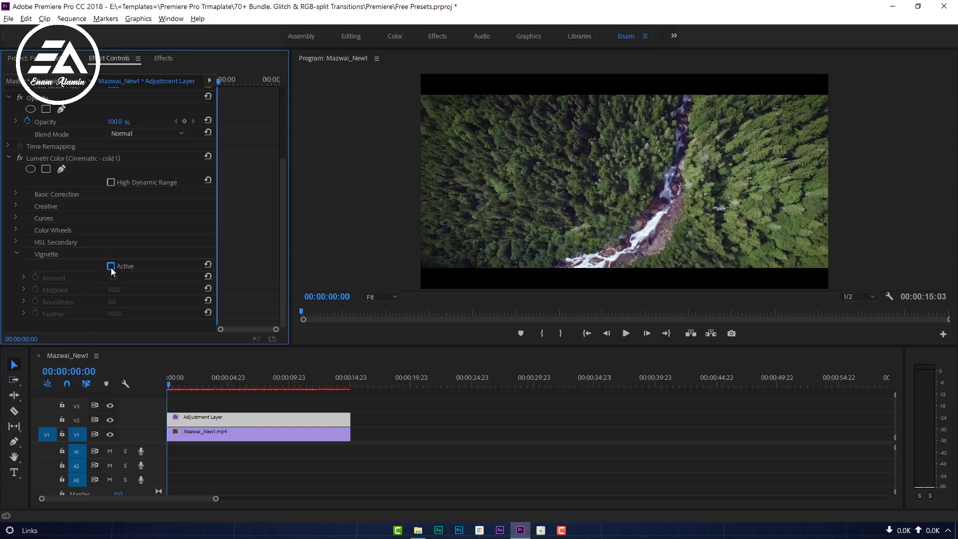
left_click(110, 420)
left_click(110, 420)
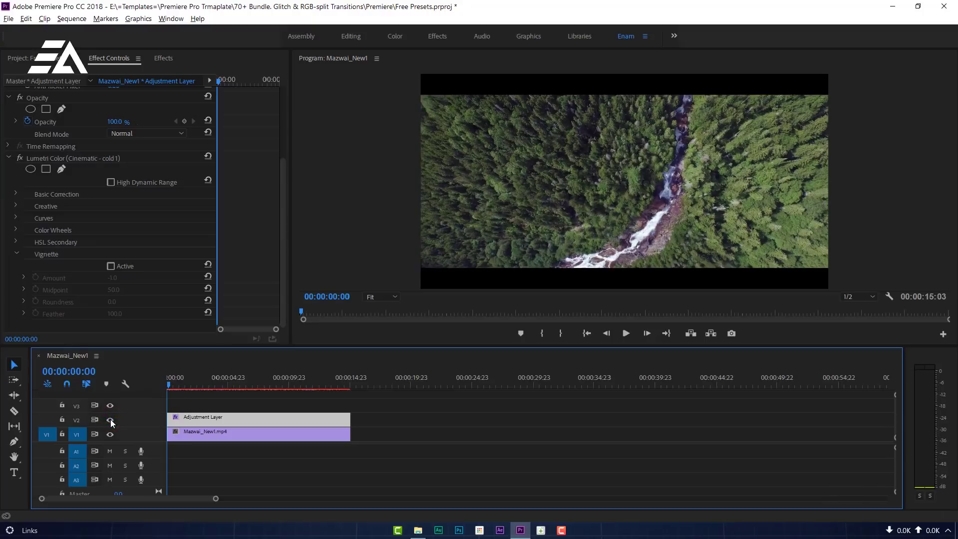
Step: Apply the Cinematic - warm 2 preset to the Adjustment Layer
left_click(166, 59)
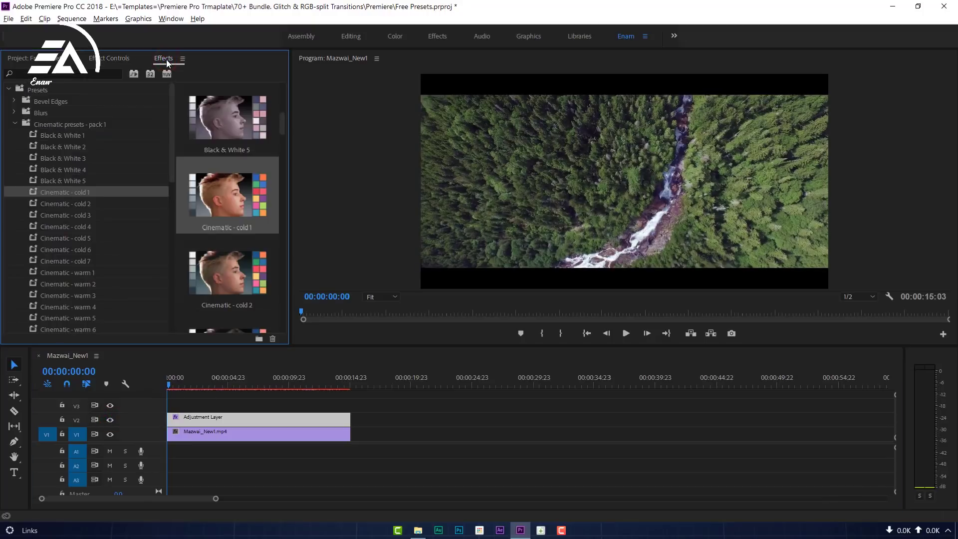
left_click_drag(282, 123, 287, 181)
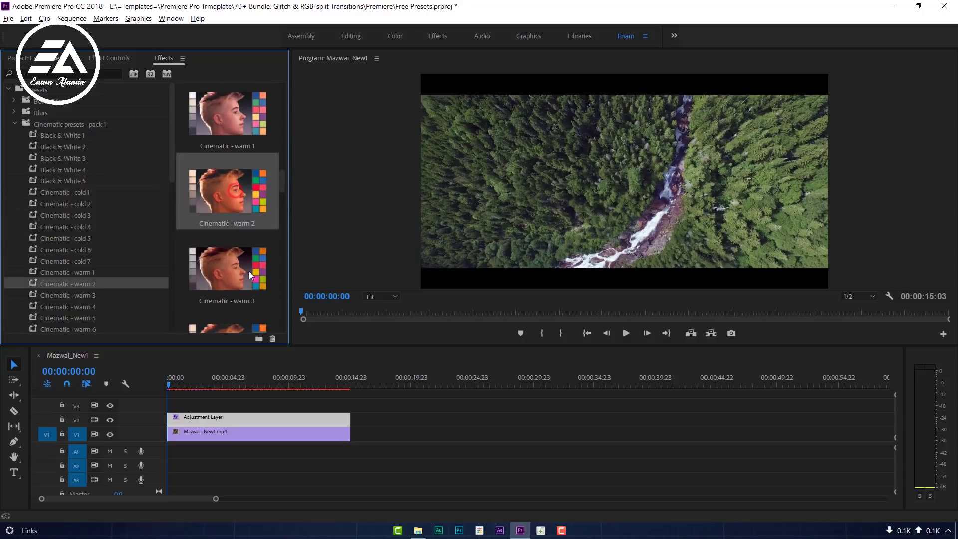
left_click_drag(235, 190, 256, 417)
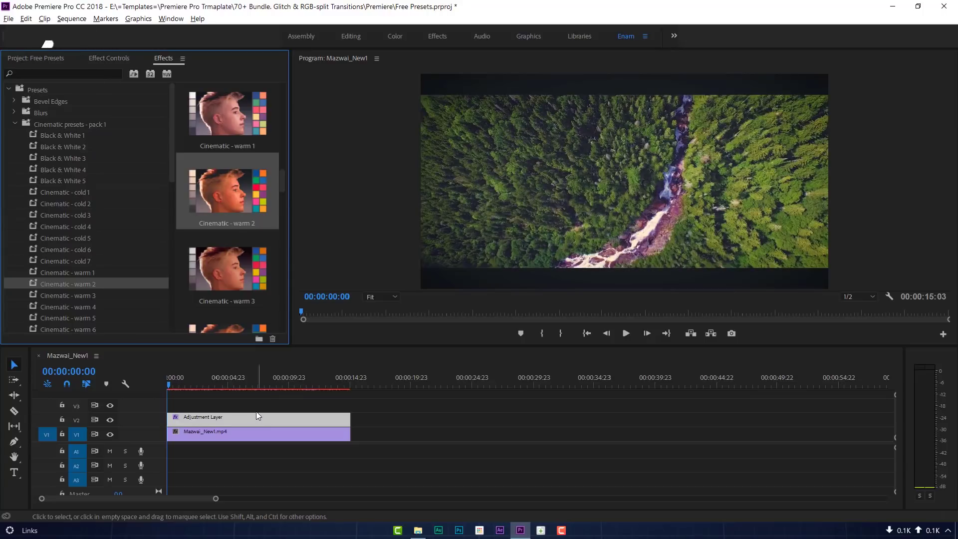
left_click(253, 410)
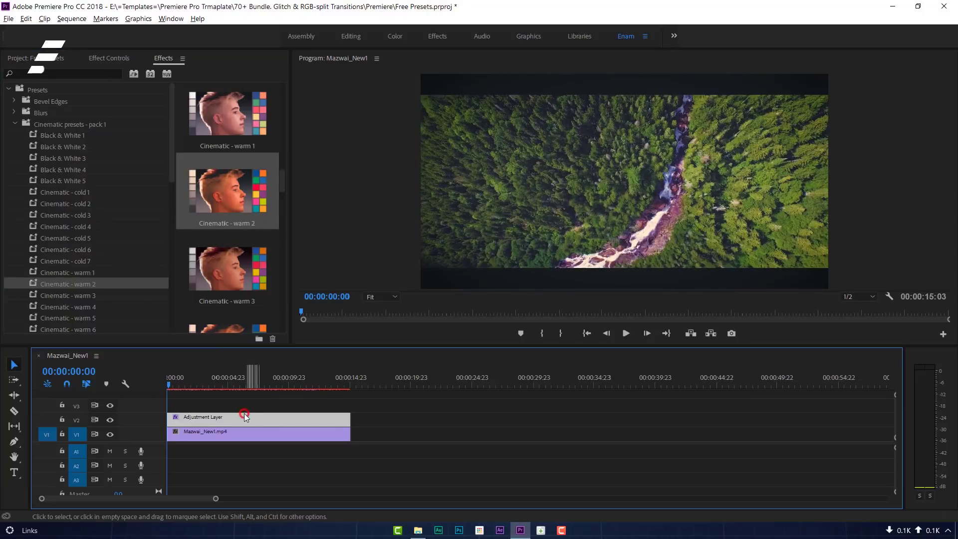
Step: Turn off the warm 2 Lumetri vignette and compare before and after
left_click(108, 58)
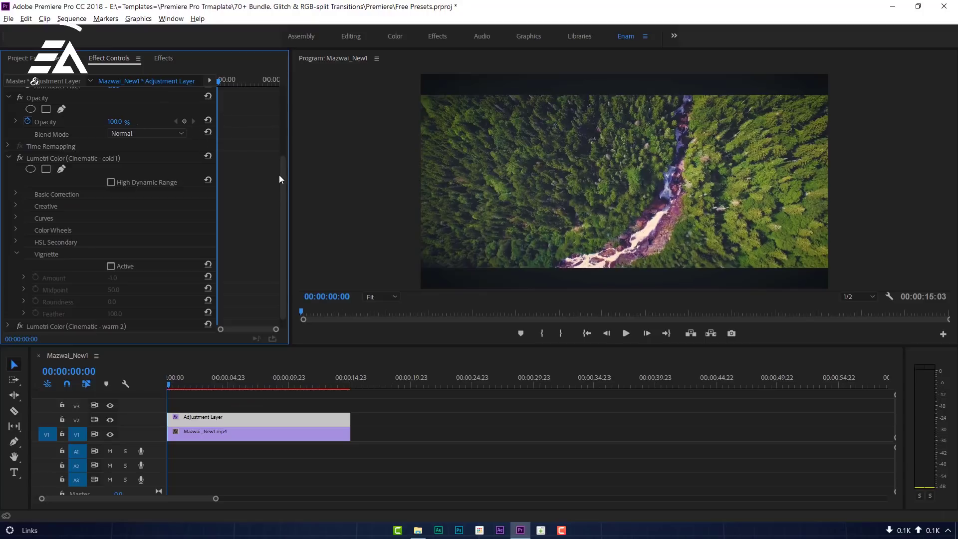
scroll(283, 194, "down", 1)
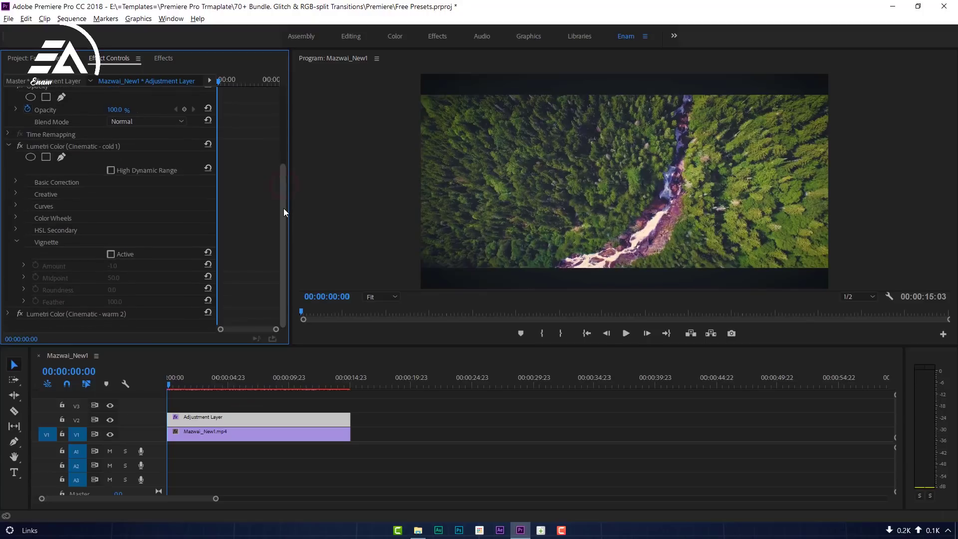
left_click(8, 146)
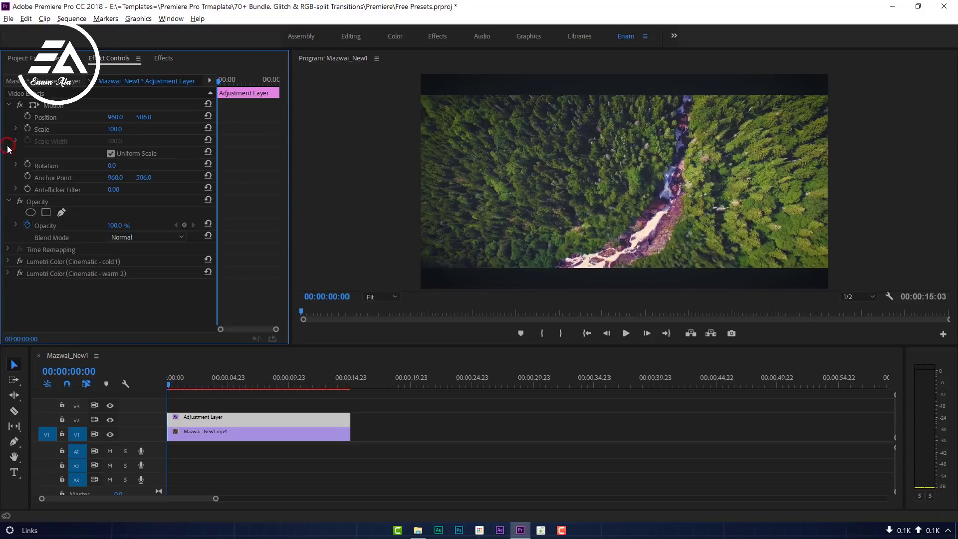
left_click(8, 274)
left_click_drag(285, 259, 283, 315)
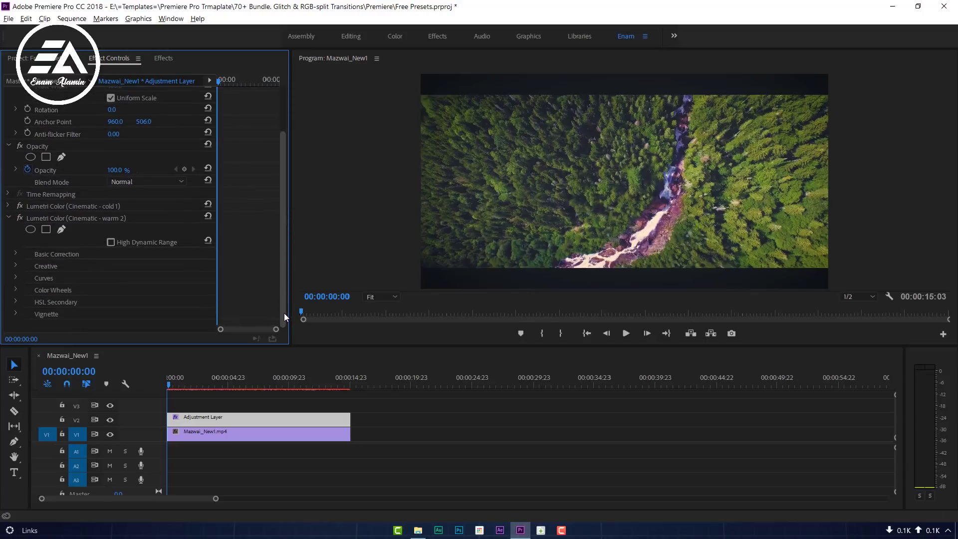
left_click(17, 313)
scroll(132, 310, "down", 2)
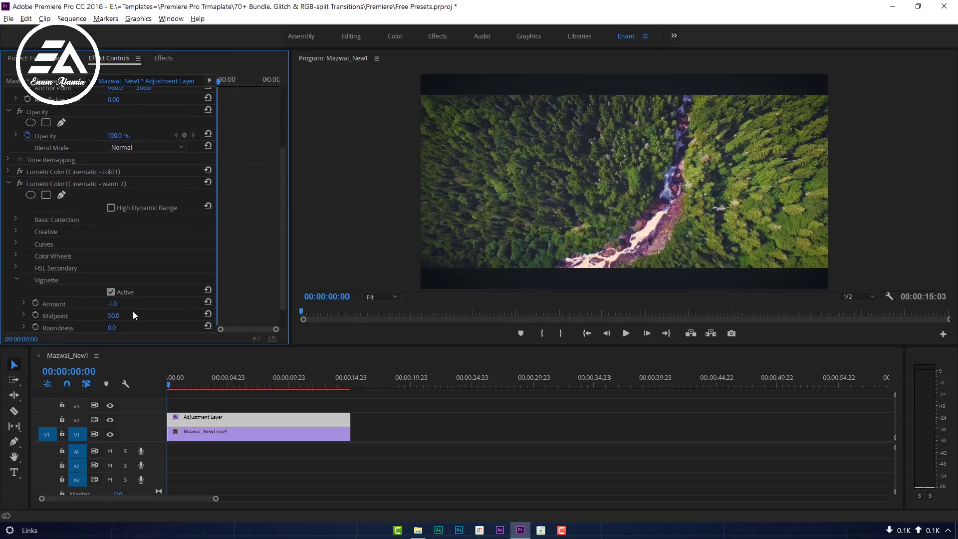
left_click(110, 292)
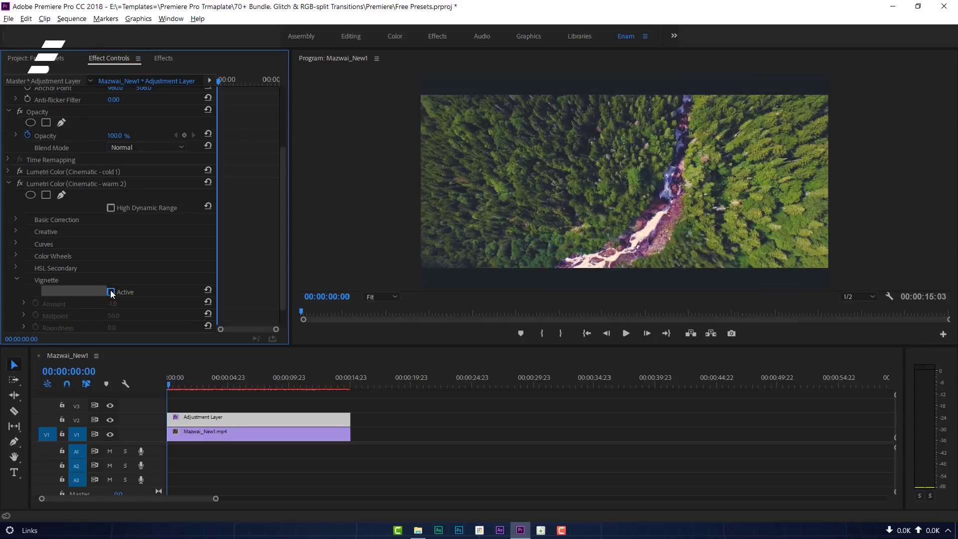
left_click(110, 420)
left_click(110, 420)
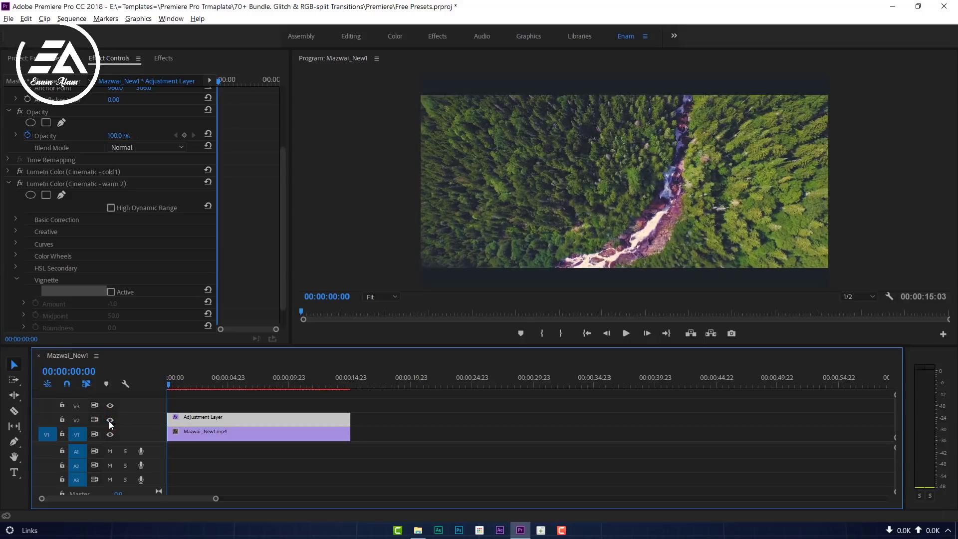
Step: Keep warm 2's Basic Correction enabled but switch off its Creative adjustments
left_click(13, 219)
left_click(14, 219)
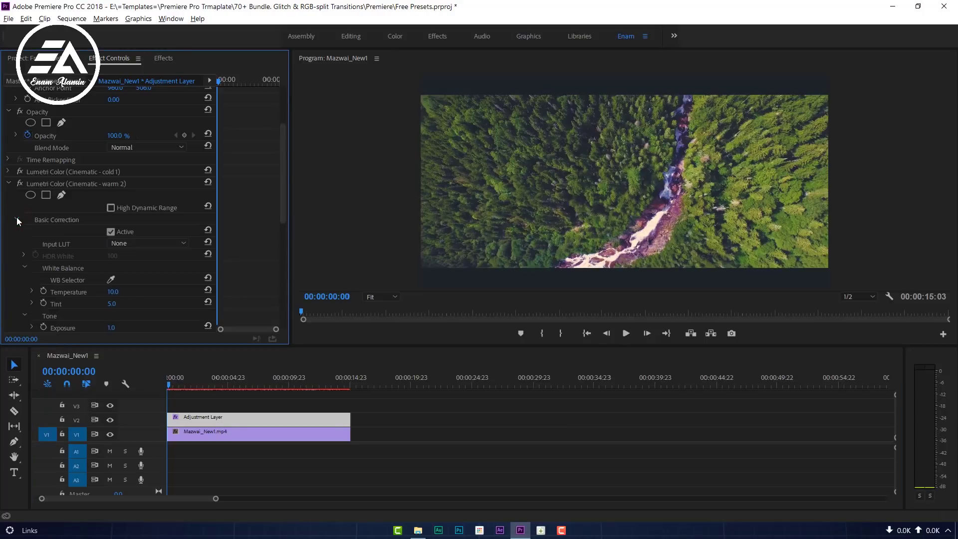
left_click(112, 232)
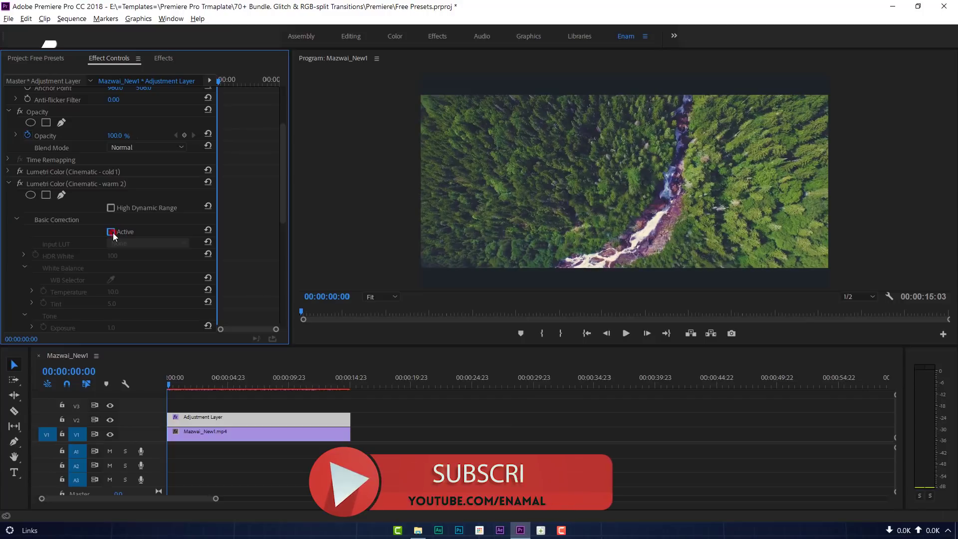
left_click(113, 232)
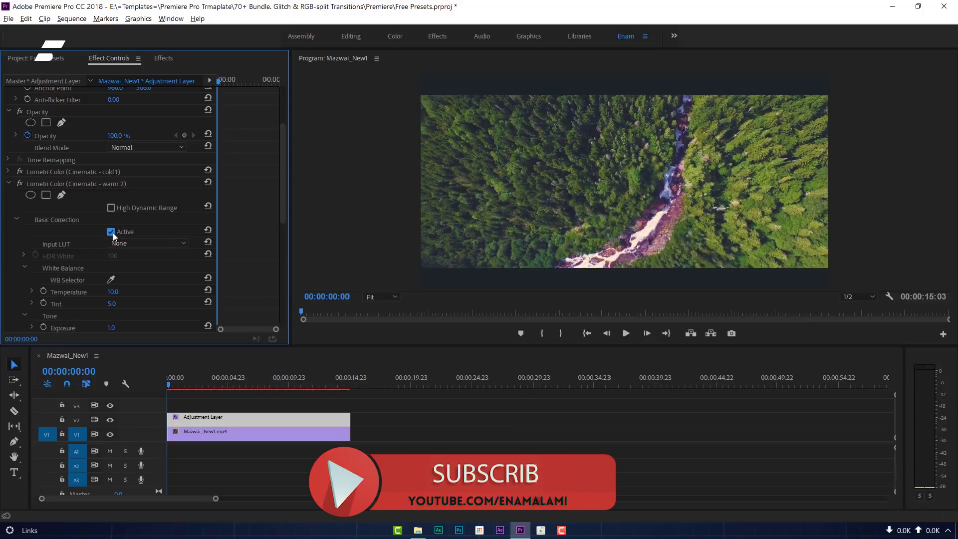
left_click(16, 219)
left_click(17, 231)
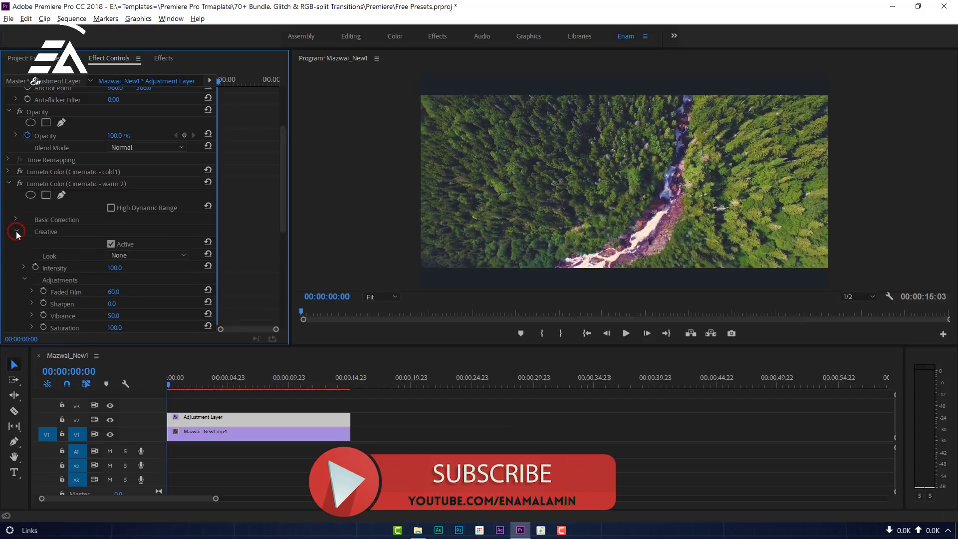
left_click(110, 244)
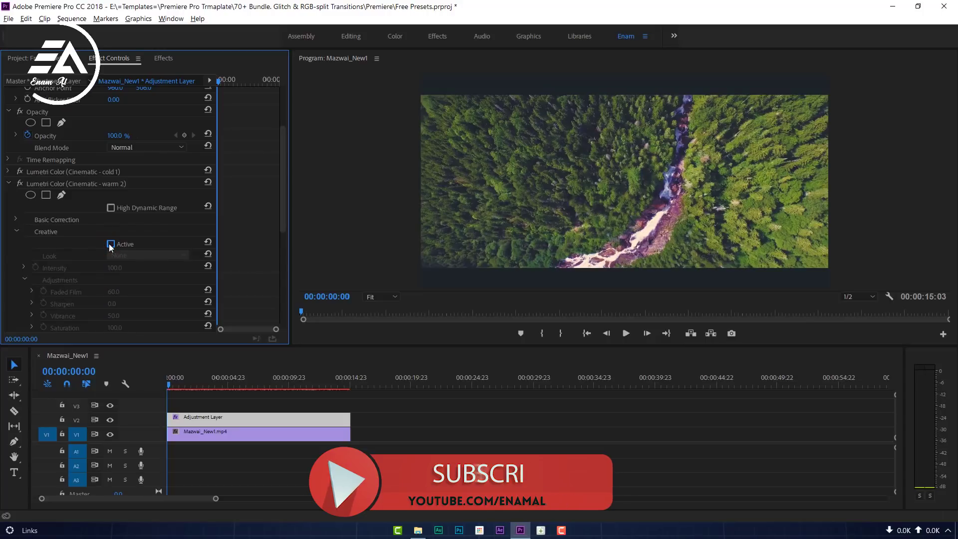
left_click(16, 231)
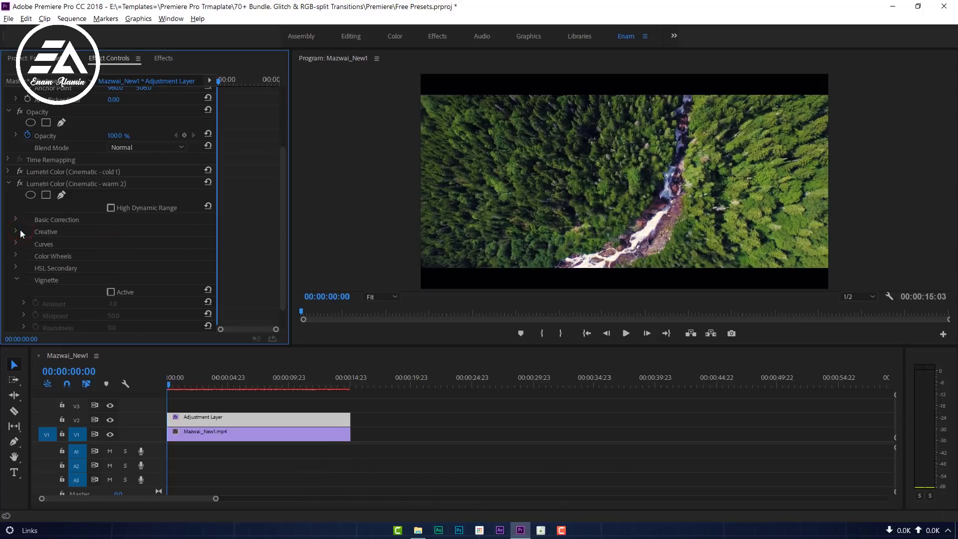
left_click(110, 420)
left_click(110, 420)
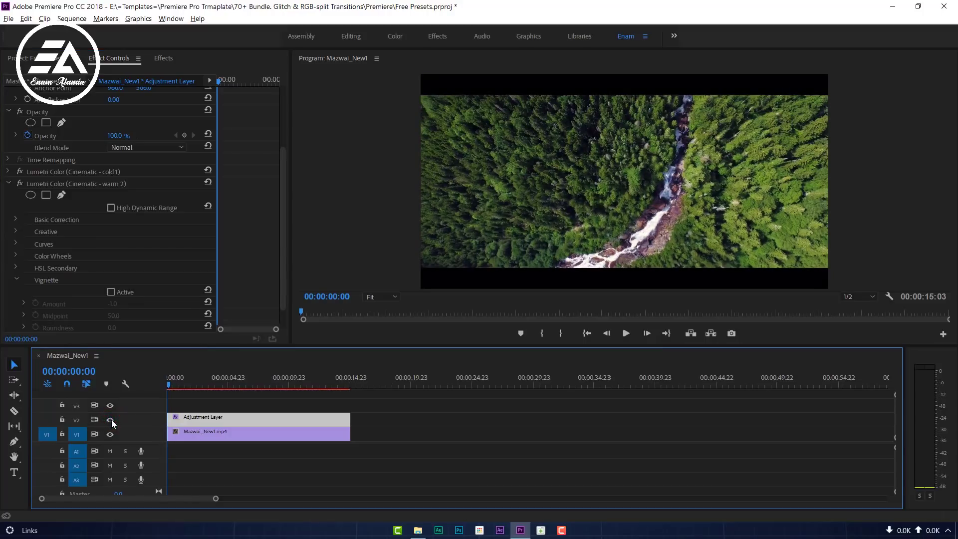
Step: Render and play back the graded Mazwai_New1 sequence, then hide the V2 adjustment layer to show ungraded footage
key("Return")
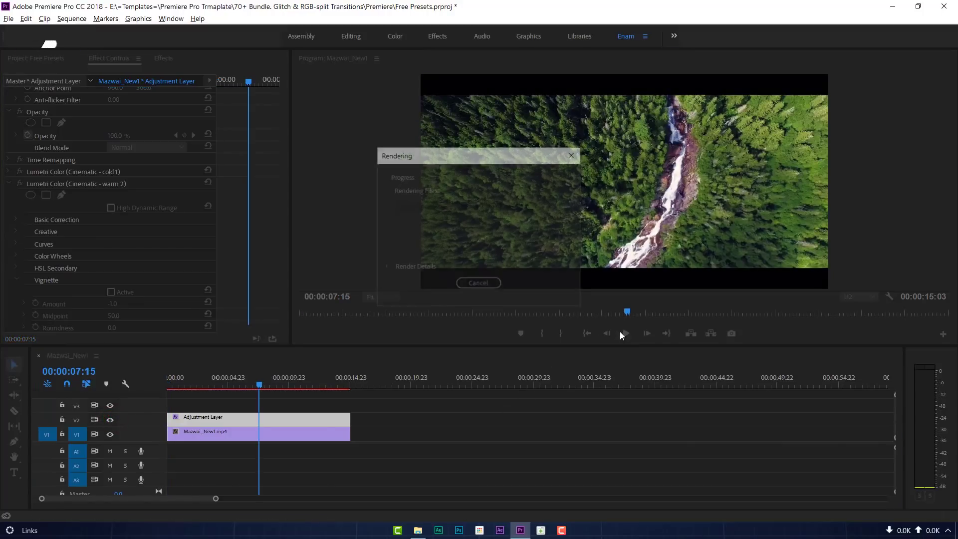
left_click(620, 333)
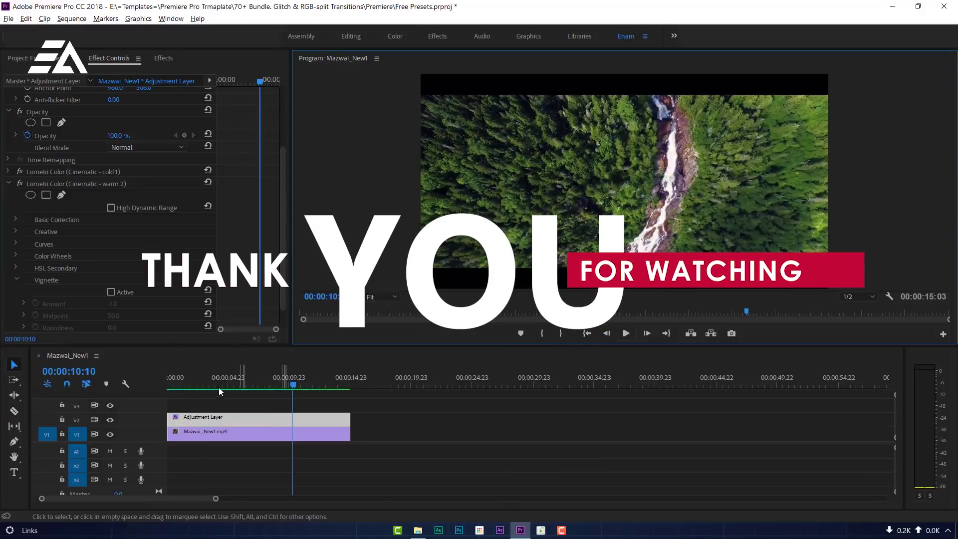
left_click_drag(165, 384, 250, 384)
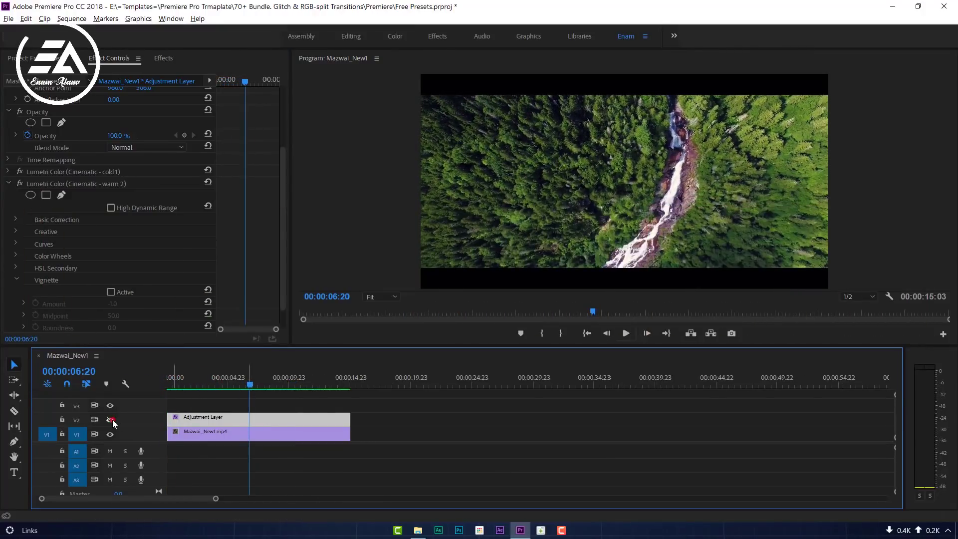
left_click(112, 420)
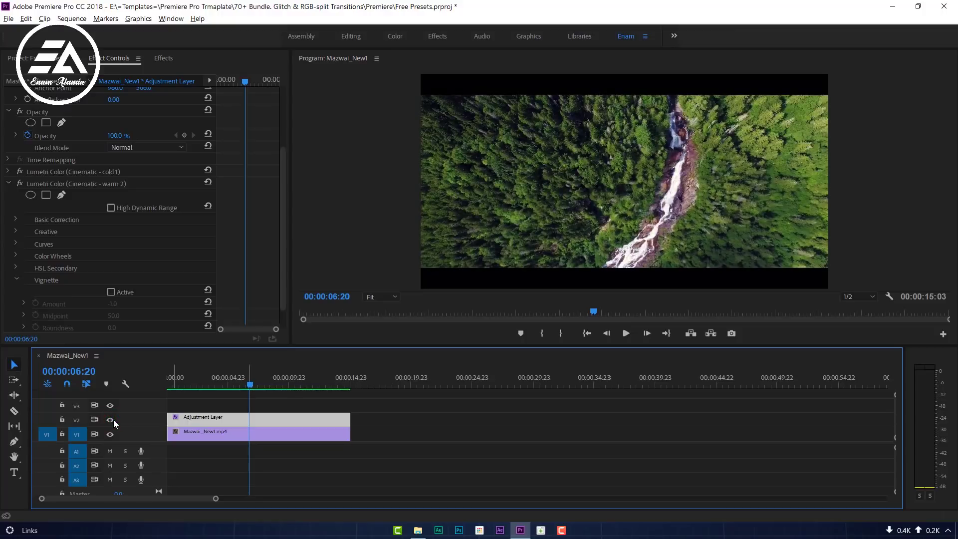